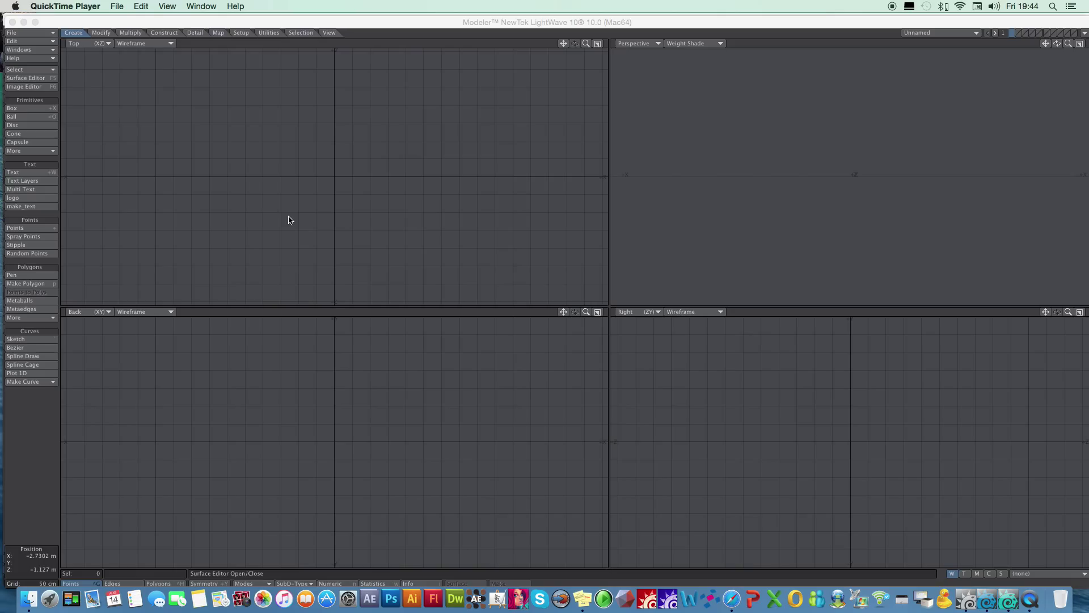
# Load the GRASS_BLADE.lwo object and fit it in all viewports.
pyautogui.click(51, 35)
pyautogui.click(52, 35)
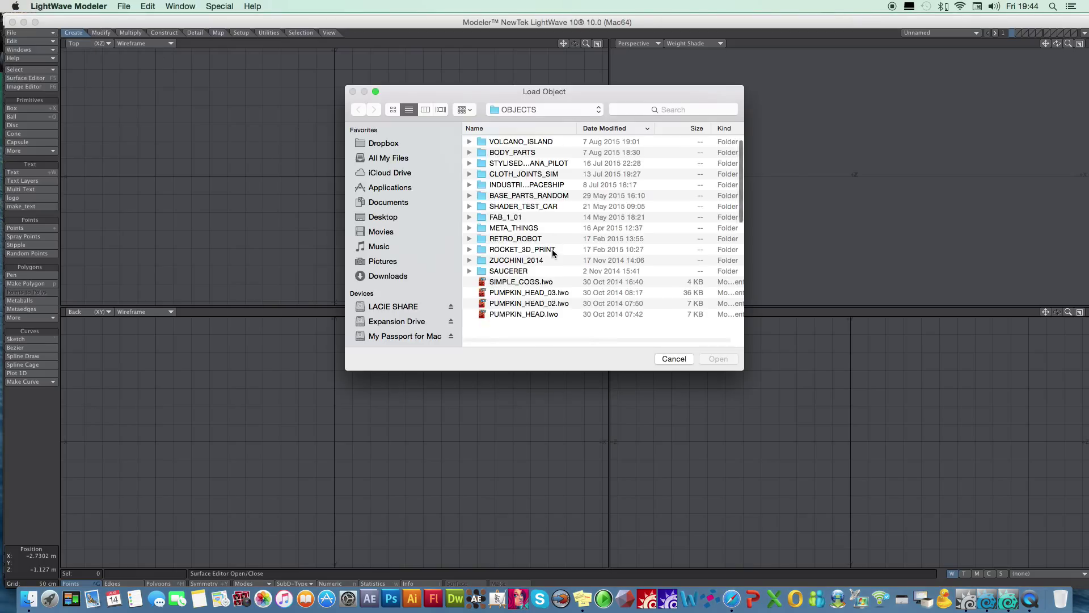
pyautogui.click(522, 142)
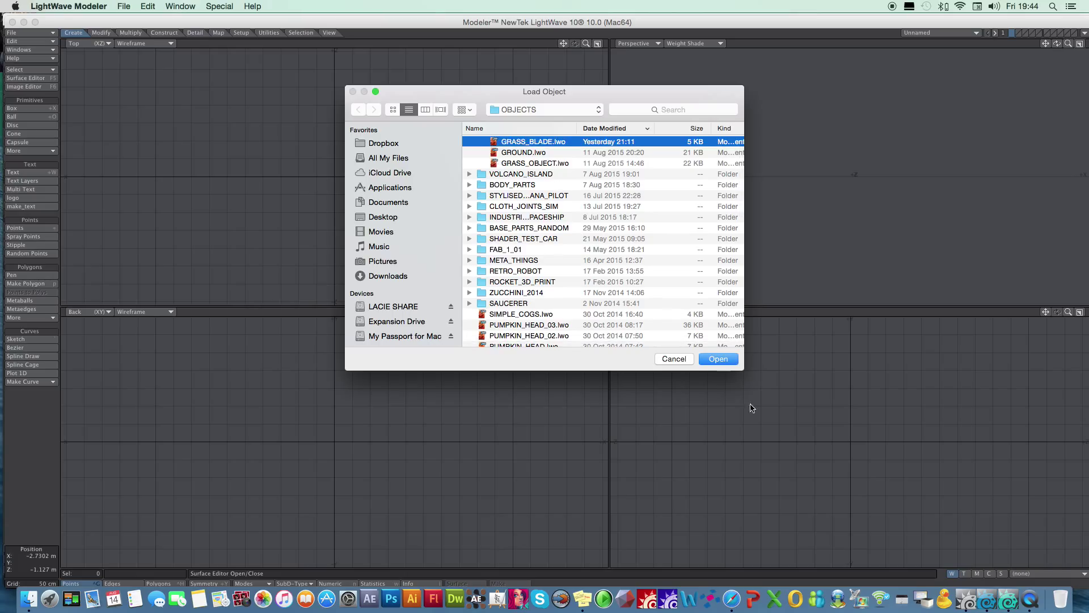
pyautogui.click(719, 360)
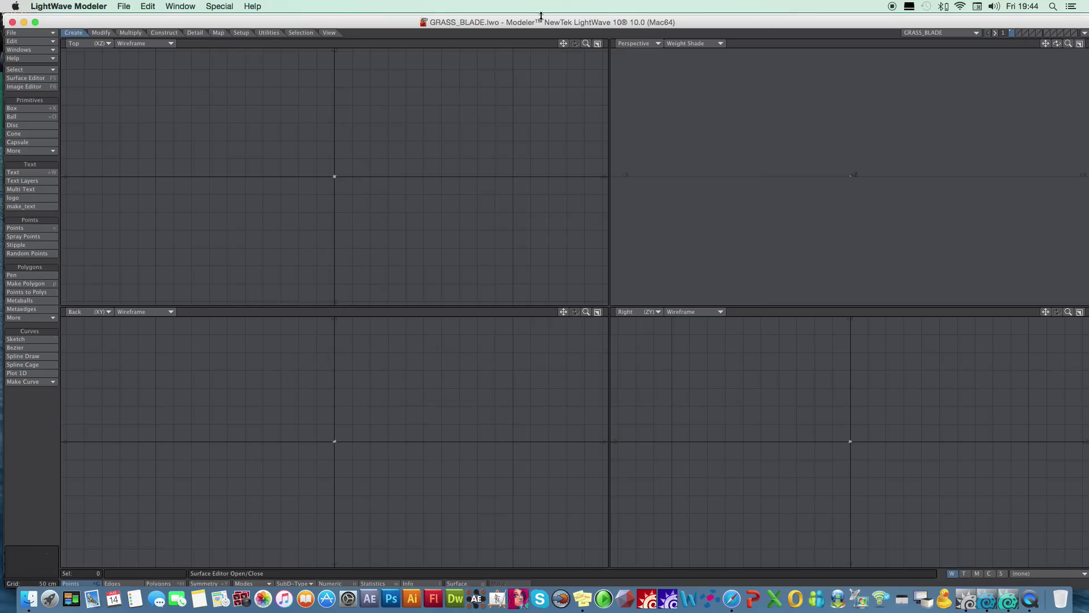
pyautogui.click(326, 35)
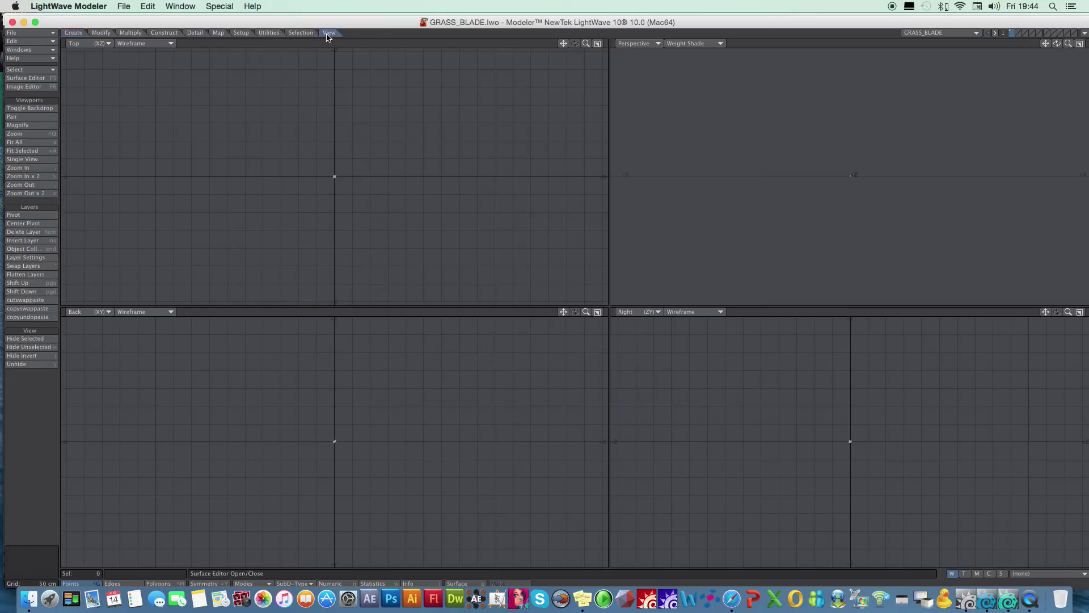
pyautogui.click(48, 143)
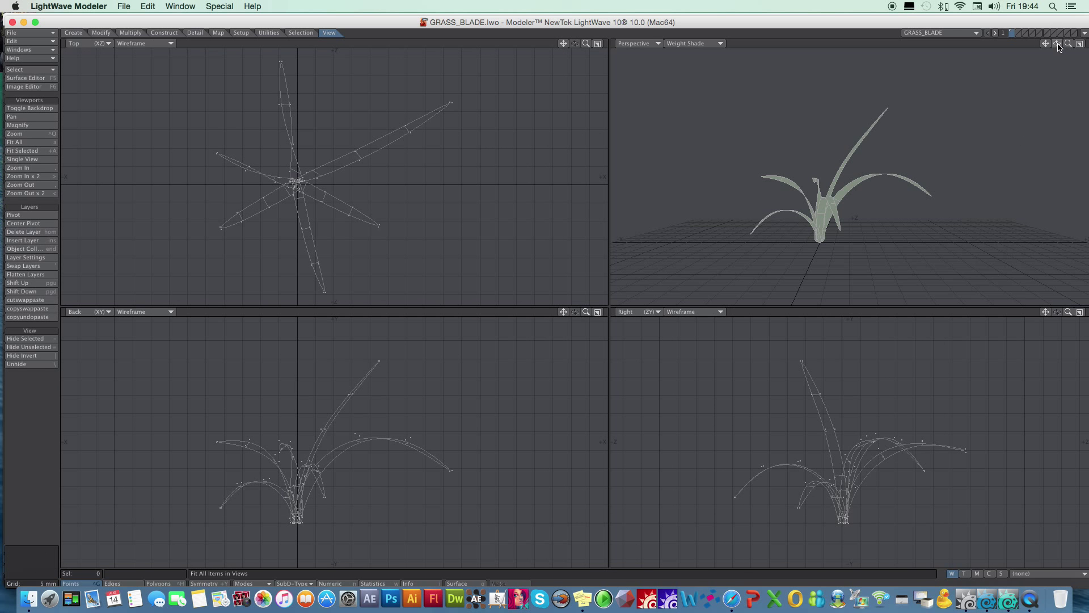
# Look at the grass model in perspective and make GRASS_BLADE the current texture map.
pyautogui.moveTo(1057, 43); pyautogui.dragTo(1076, 49)
pyautogui.moveTo(998, 45); pyautogui.dragTo(888, 50)
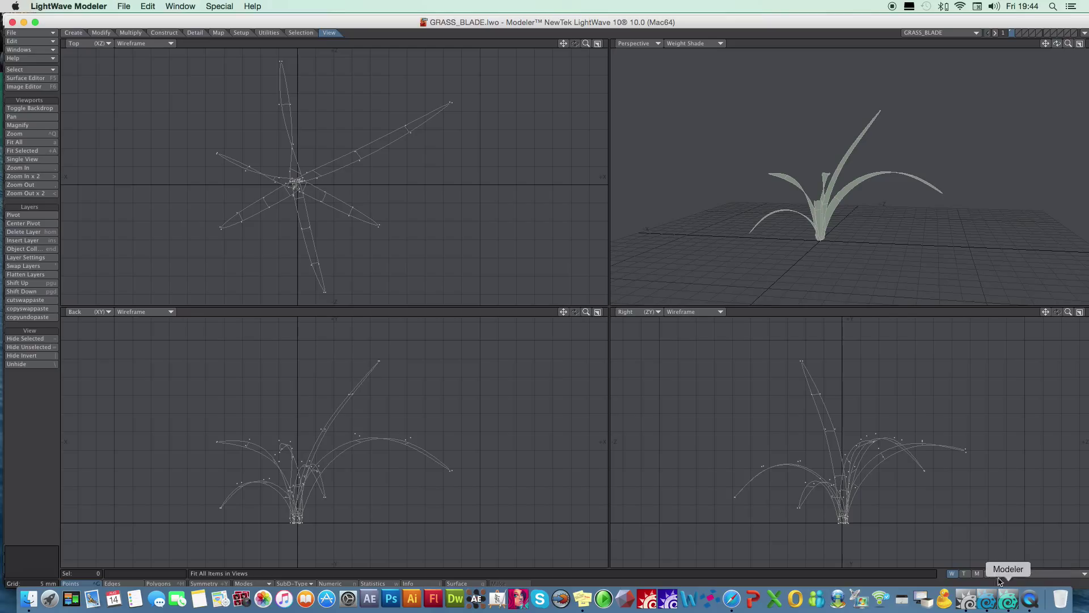
pyautogui.click(964, 574)
pyautogui.click(1043, 574)
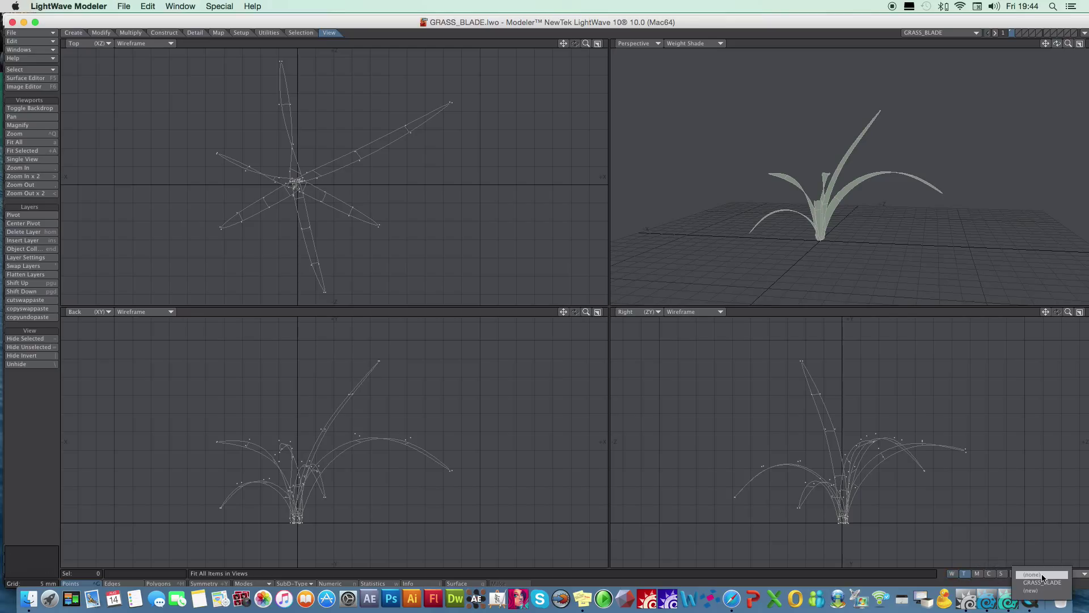
pyautogui.click(1043, 582)
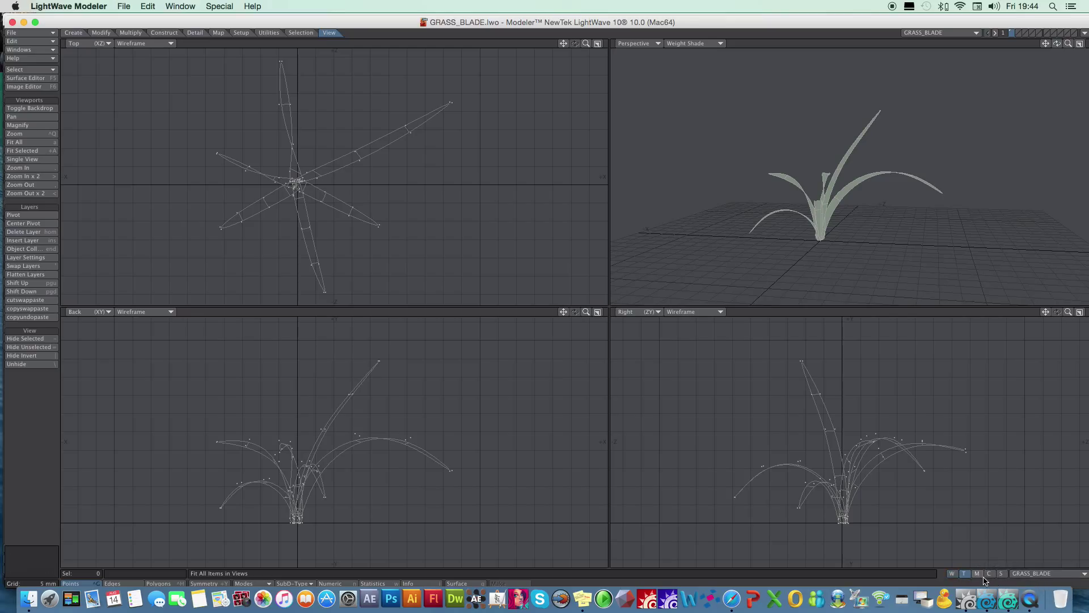
# Show the GRASS weight map on the grass blades, examine it in the perspective view, and close the Modeler window.
pyautogui.click(952, 574)
pyautogui.click(1032, 573)
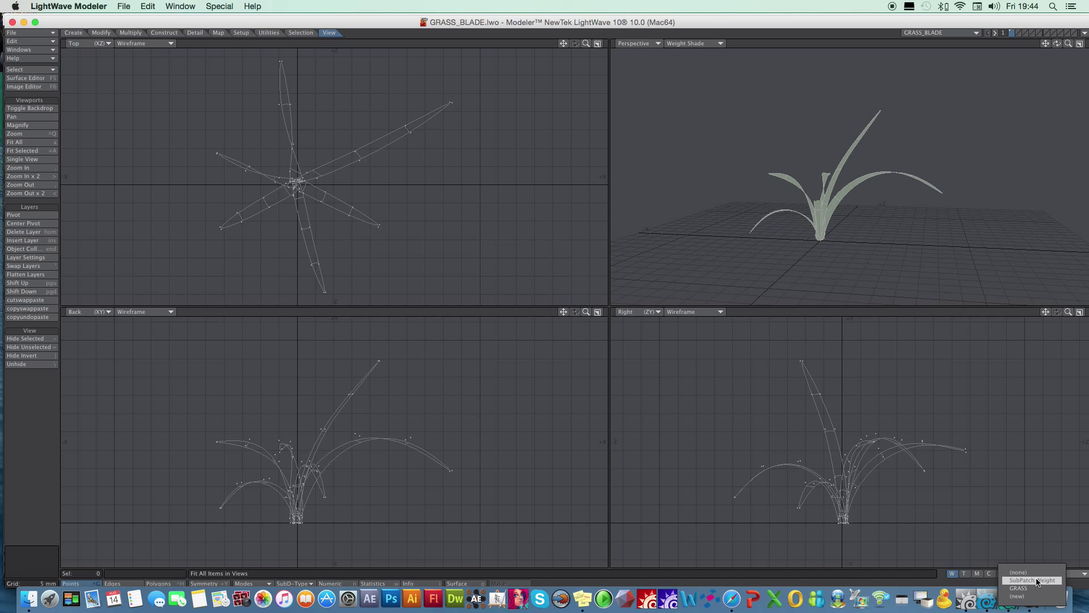
pyautogui.click(1020, 588)
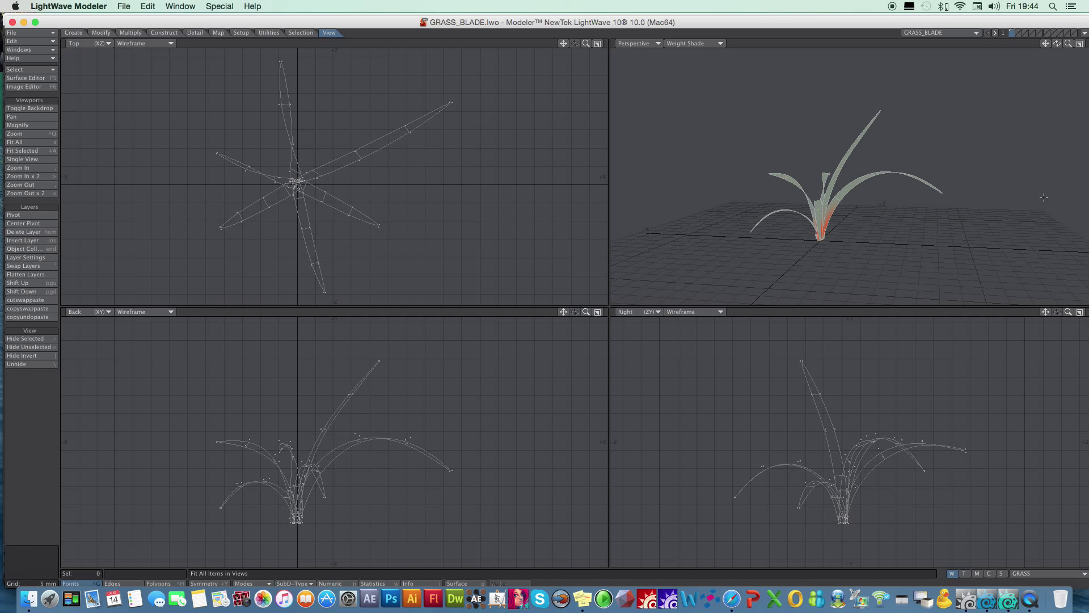
pyautogui.moveTo(1067, 45); pyautogui.dragTo(1088, 50)
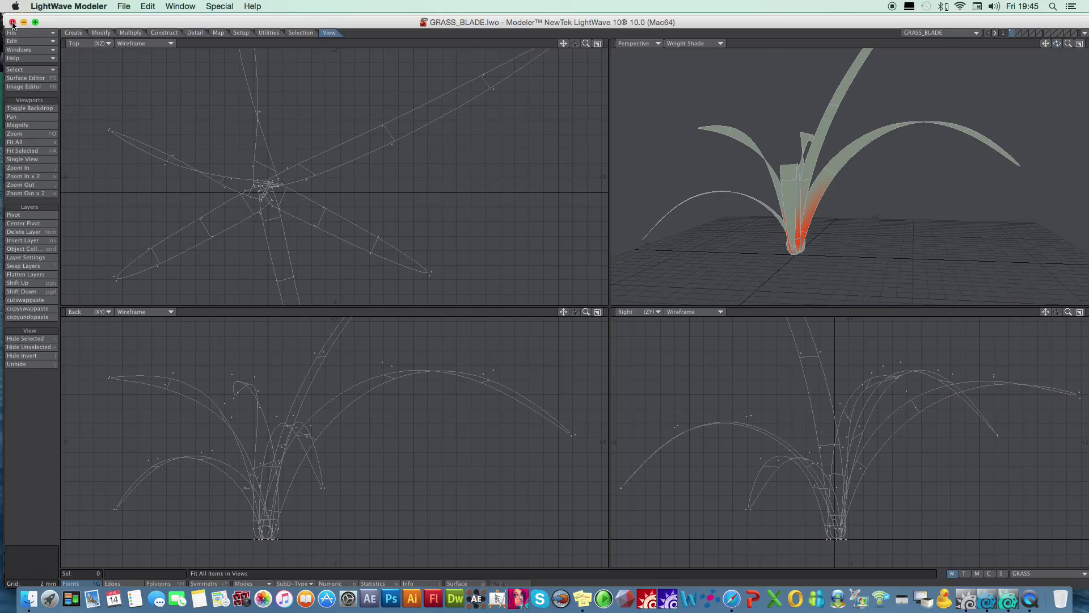
pyautogui.click(12, 23)
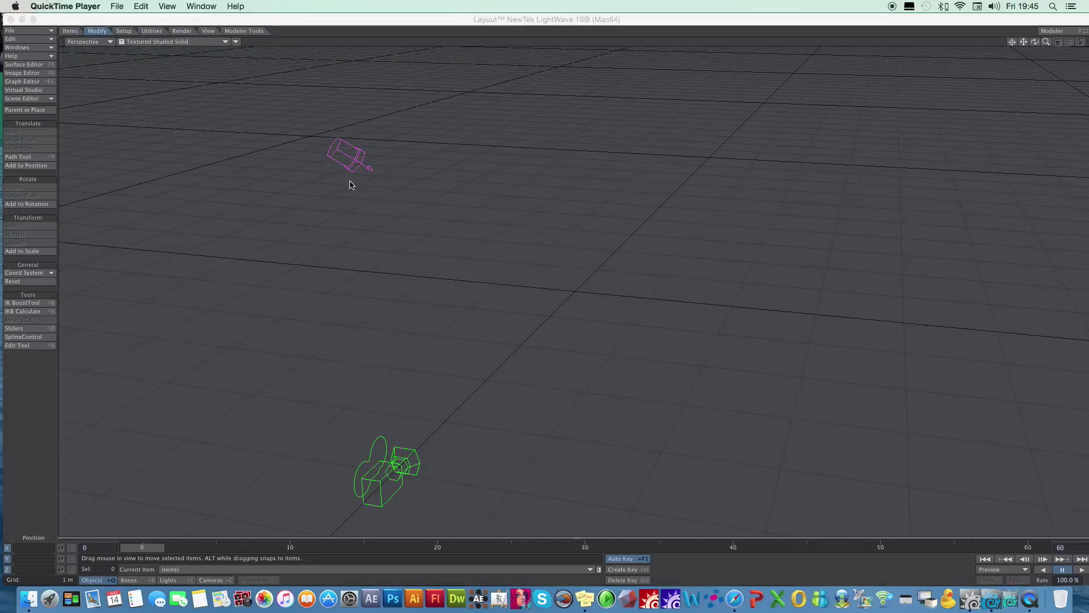
# Switch to LightWave Layout and load the GRASS_BLADE.lwo object into the scene.
pyautogui.click(312, 21)
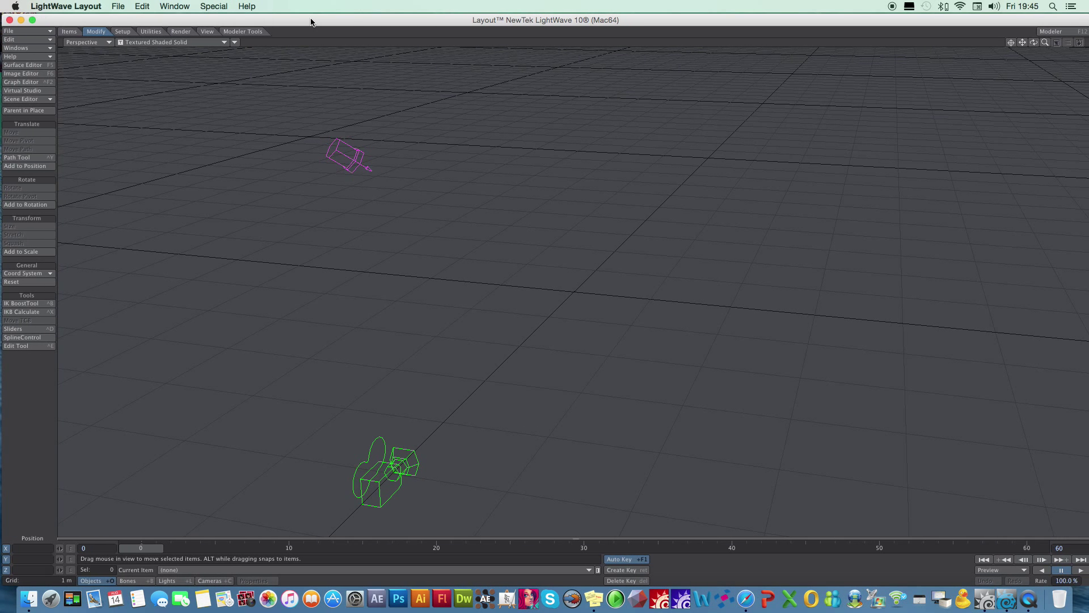
pyautogui.click(48, 34)
pyautogui.moveTo(46, 50)
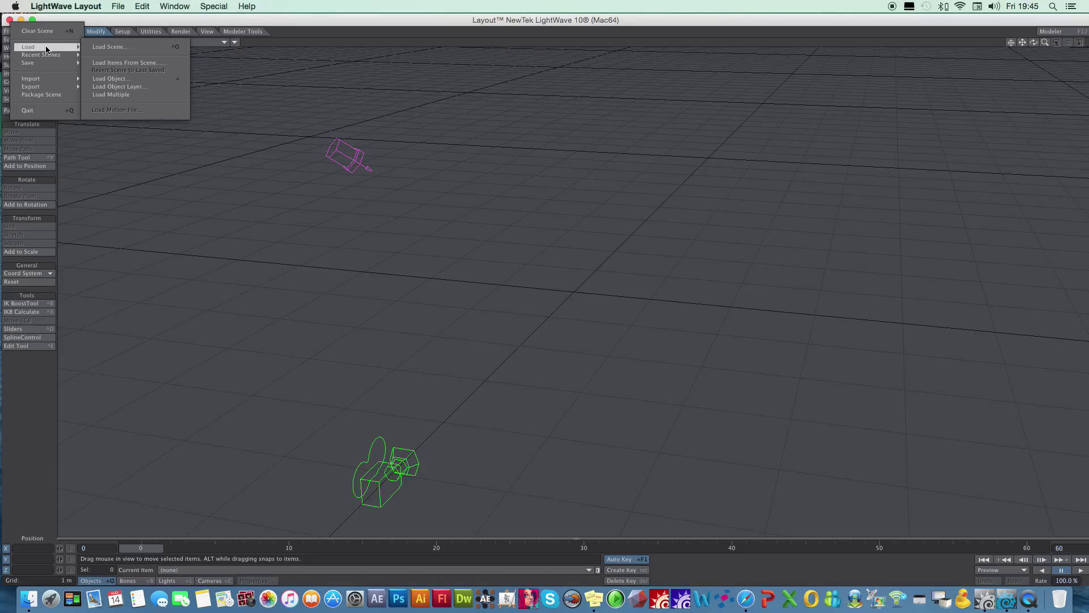
pyautogui.click(110, 79)
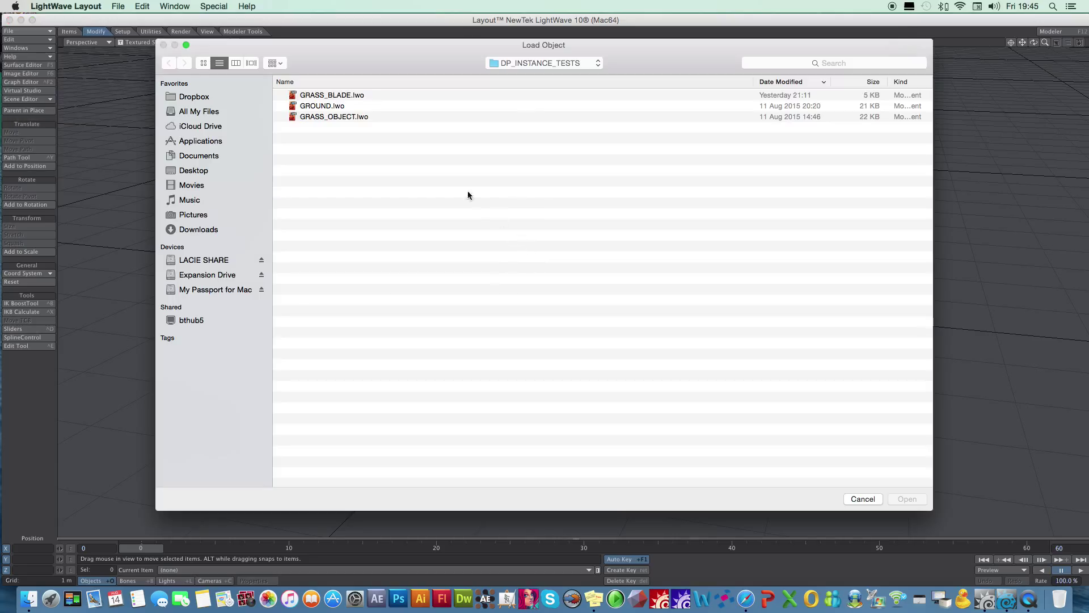
pyautogui.click(352, 98)
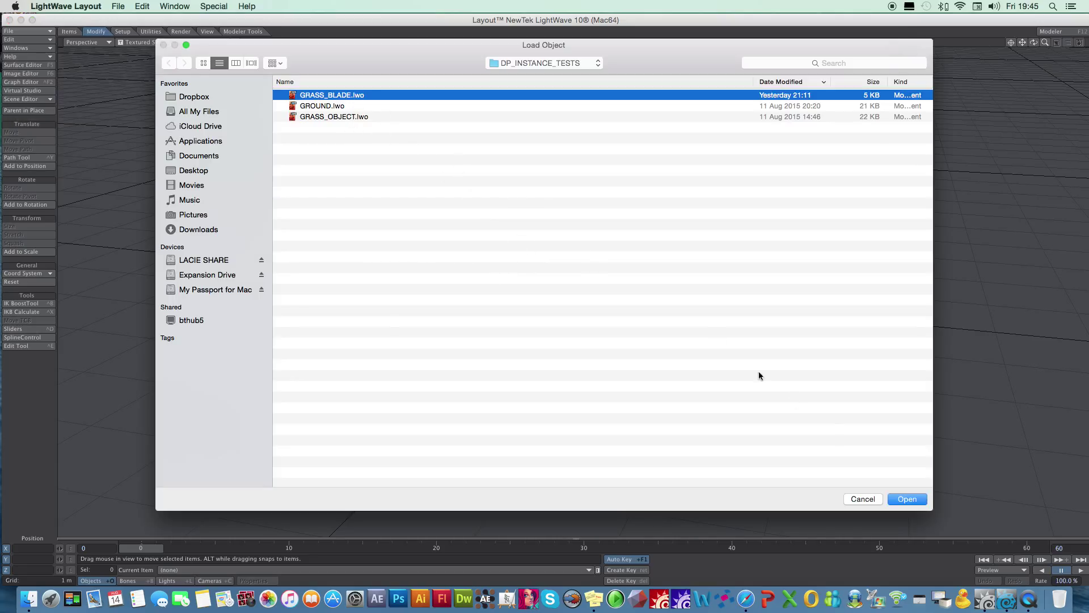
pyautogui.click(906, 499)
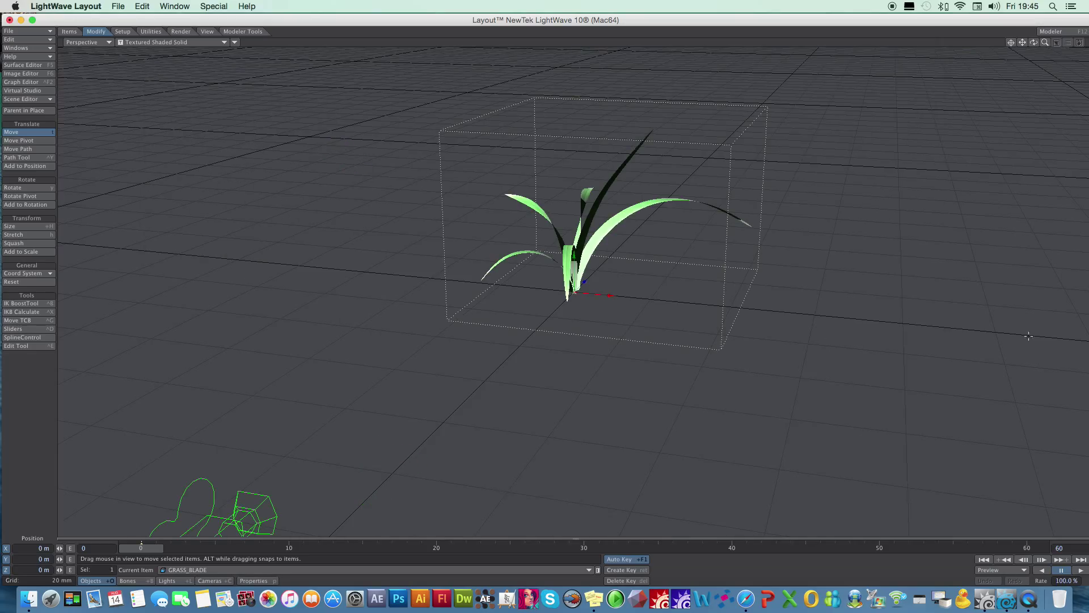
# Open the object properties of GRASS_BLADE and add a SoftFX dynamic to it.
pyautogui.moveTo(1045, 42); pyautogui.dragTo(1016, 47)
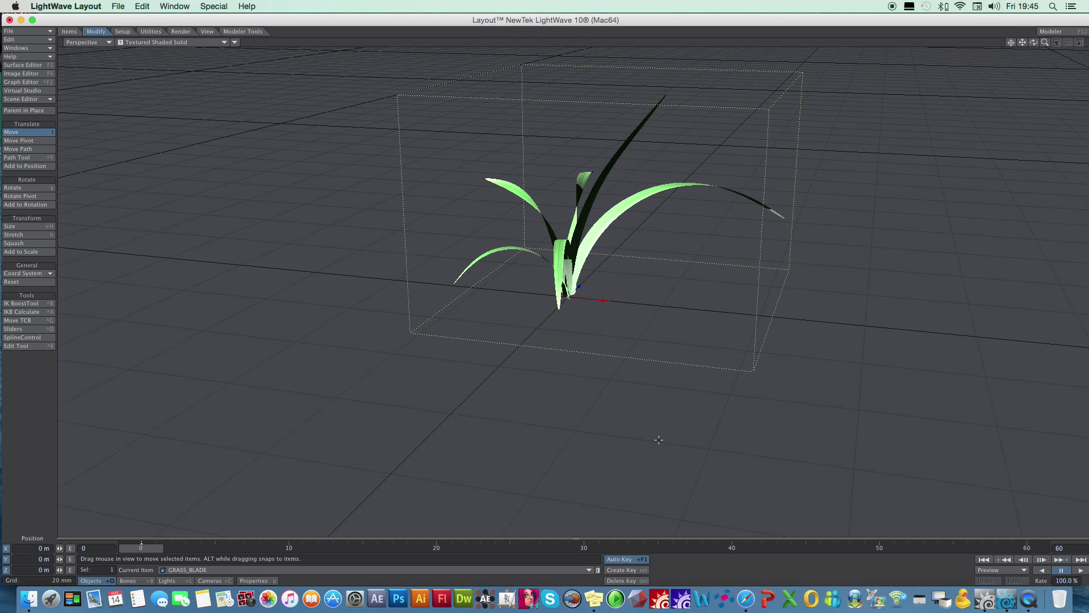
pyautogui.click(261, 582)
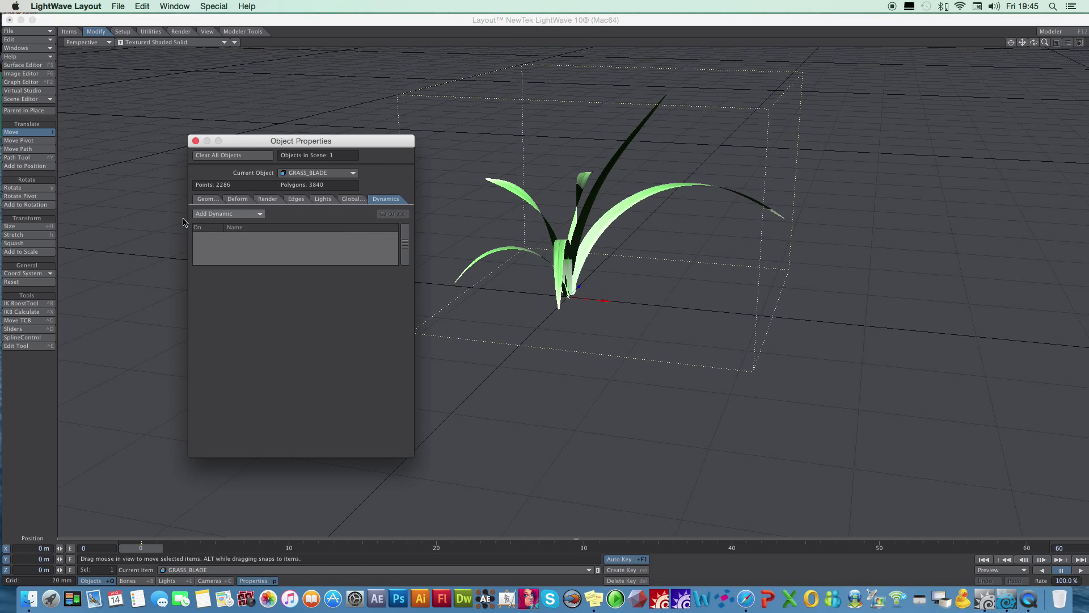
pyautogui.click(252, 216)
pyautogui.click(253, 223)
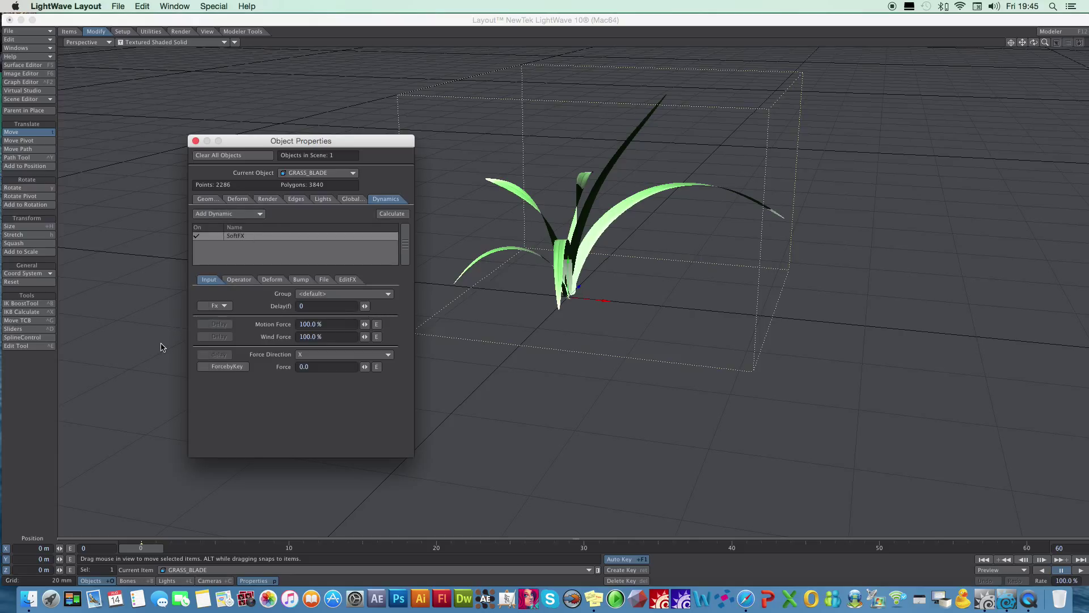
pyautogui.moveTo(316, 166); pyautogui.dragTo(389, 125)
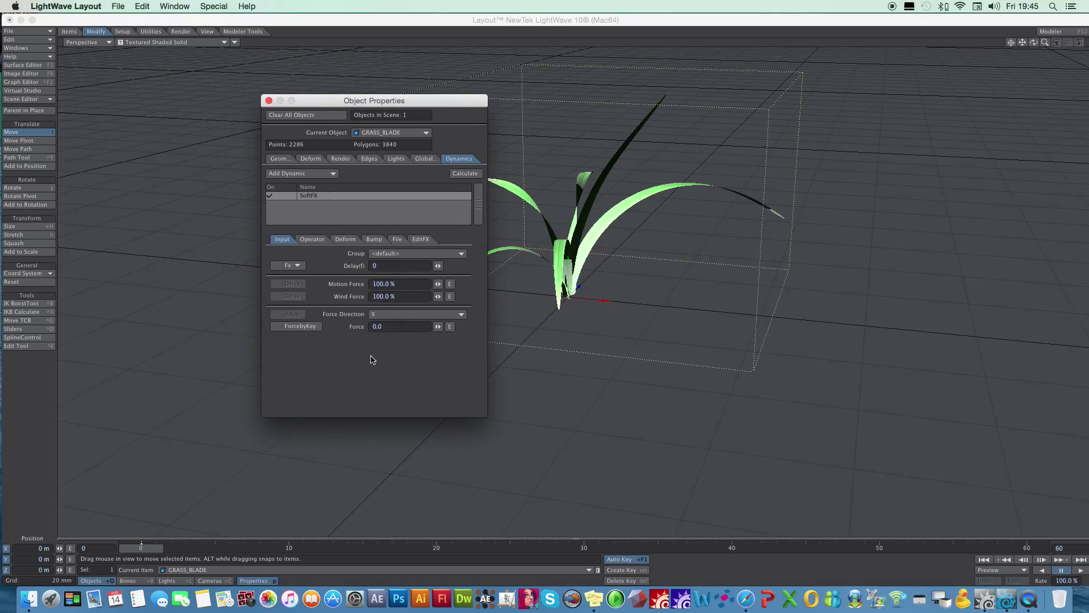
# Assign the GRASS weight map as the SoftFX fix map, with Motion Force at 20% and Wind Force at 30%.
pyautogui.click(303, 267)
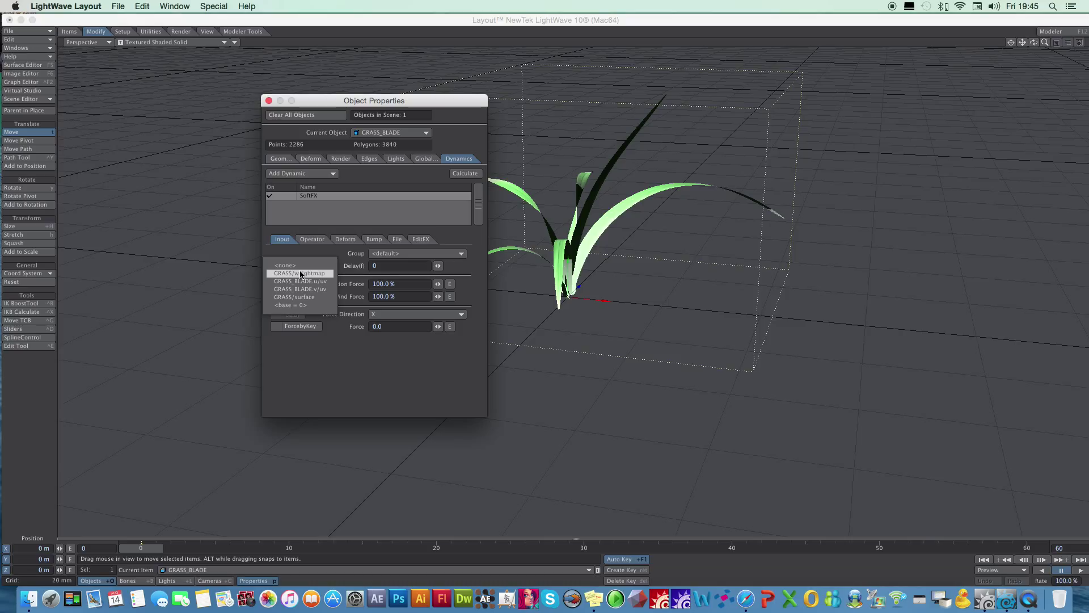
pyautogui.click(300, 273)
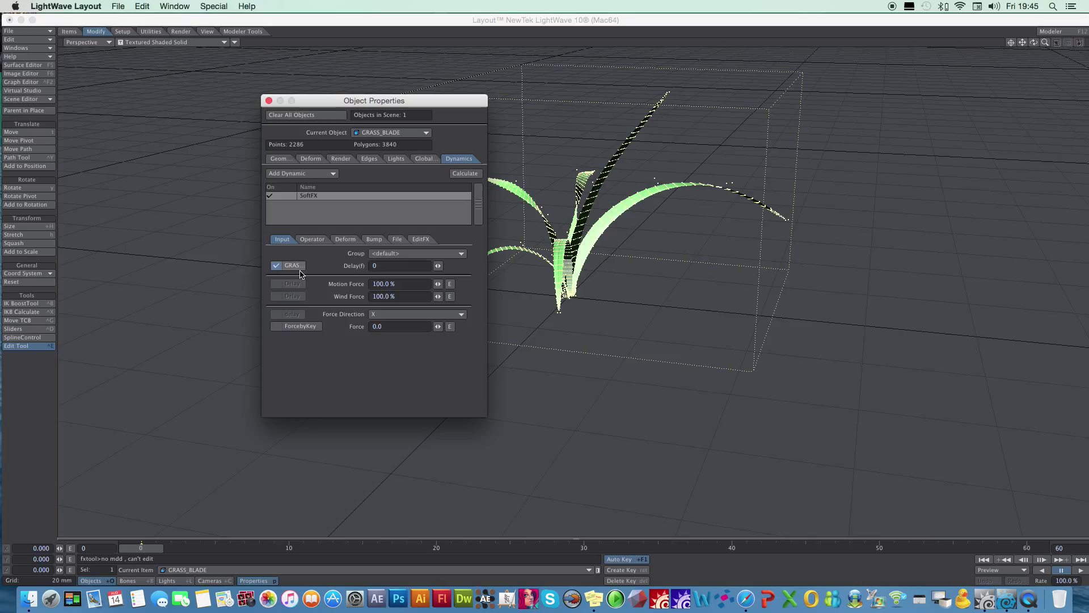
pyautogui.click(401, 282)
pyautogui.write('20')
pyautogui.press('Return')
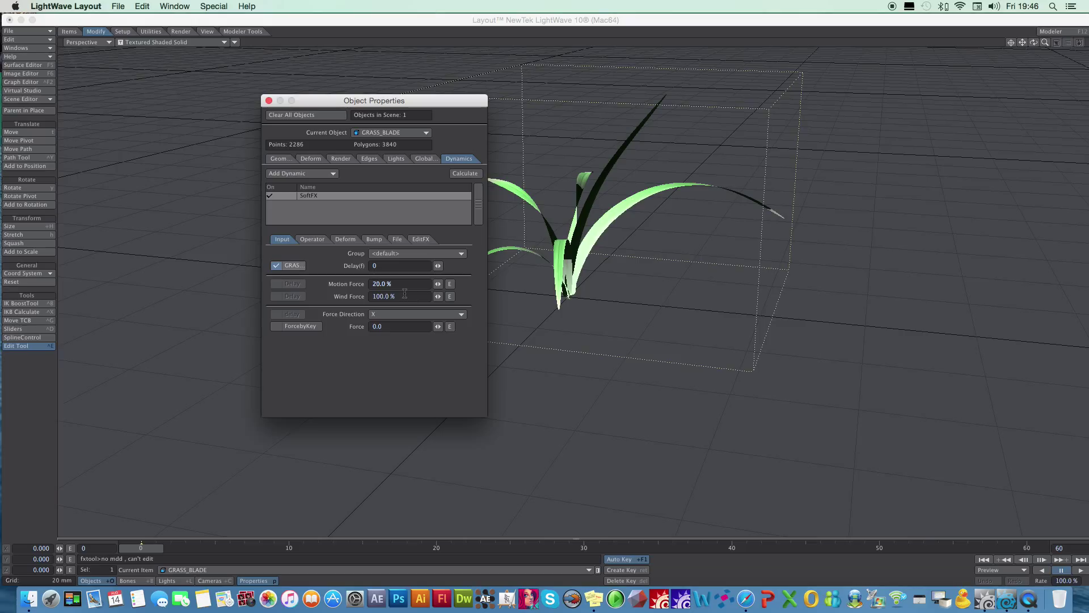
pyautogui.moveTo(408, 295); pyautogui.dragTo(356, 293)
pyautogui.write('30')
pyautogui.press('Return')
# Set SoftFX Operator1 Map to GRASS/weightmap and Operator2 Map to GRASS_BLADE.u/uv.
pyautogui.click(319, 238)
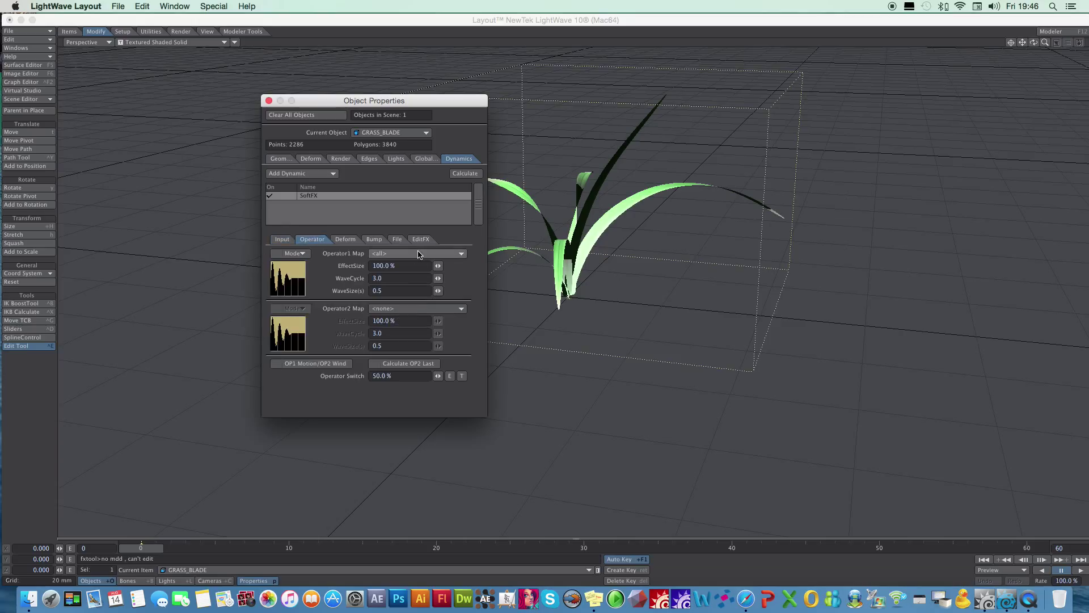
pyautogui.click(421, 253)
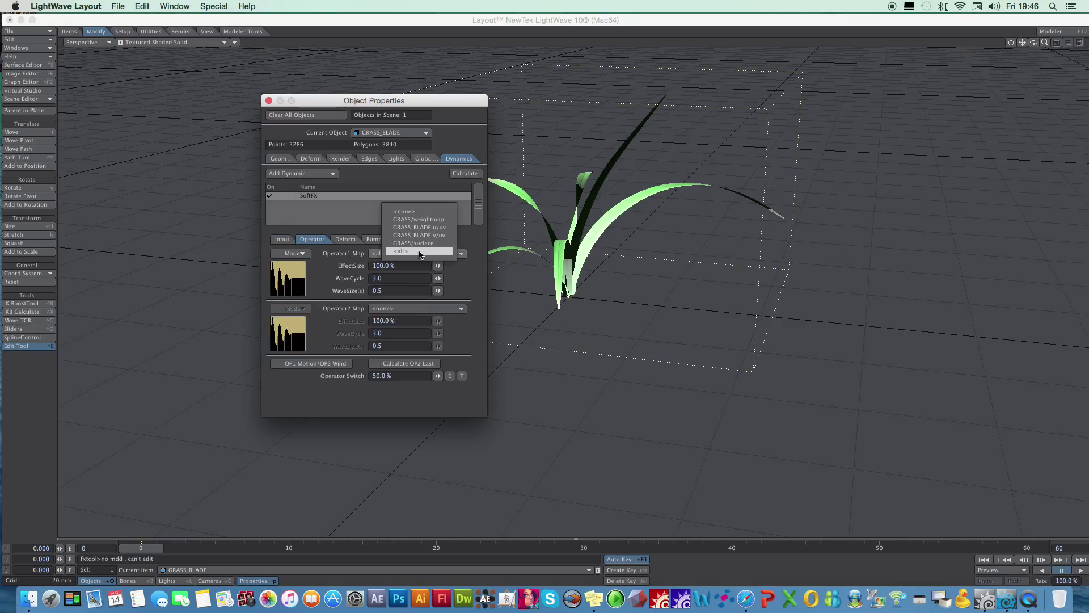
pyautogui.click(436, 220)
pyautogui.click(457, 309)
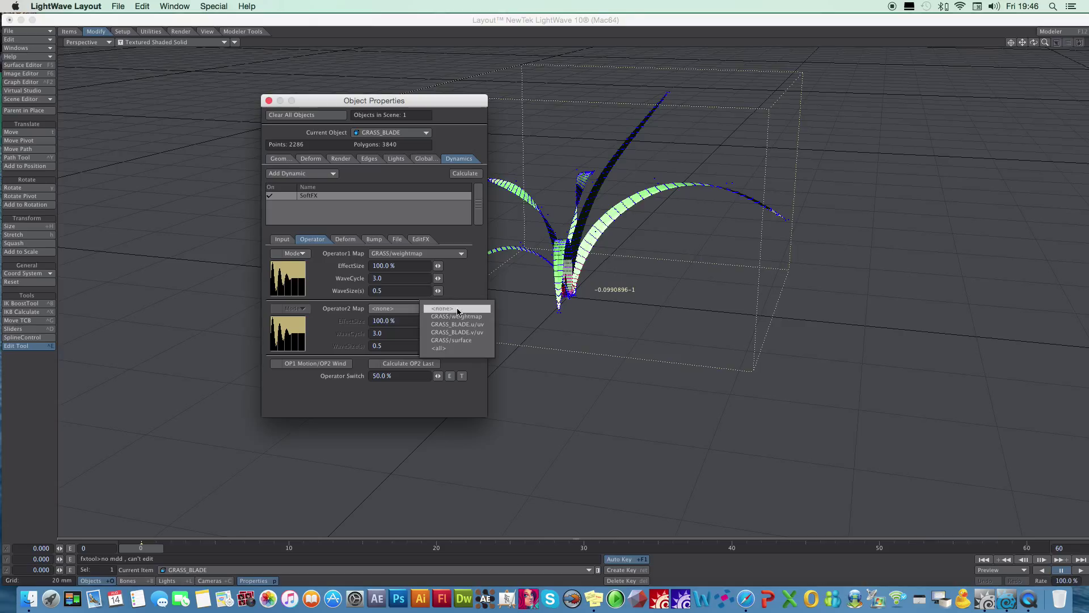
pyautogui.click(460, 325)
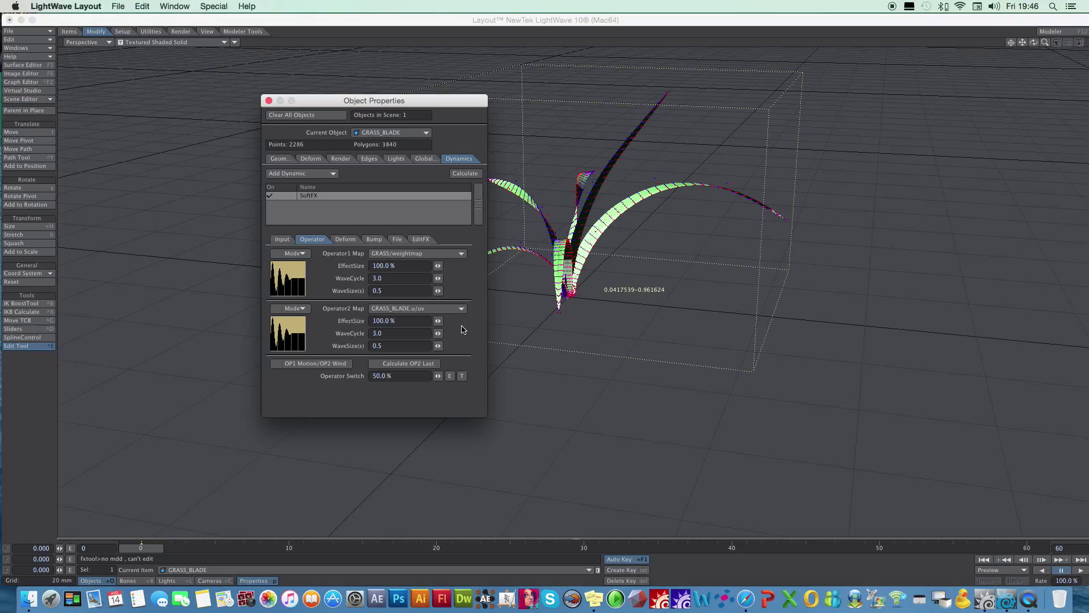
# Set the SoftFX deformation to keep root by GRASS/weightmap and Follow Wind, and close the object properties.
pyautogui.click(346, 240)
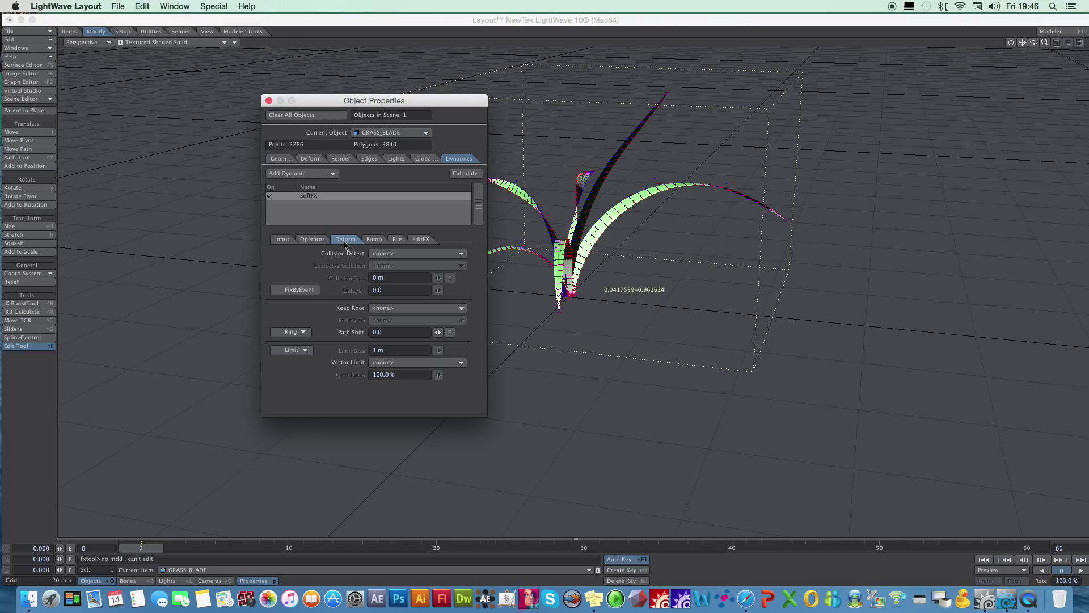
pyautogui.click(379, 309)
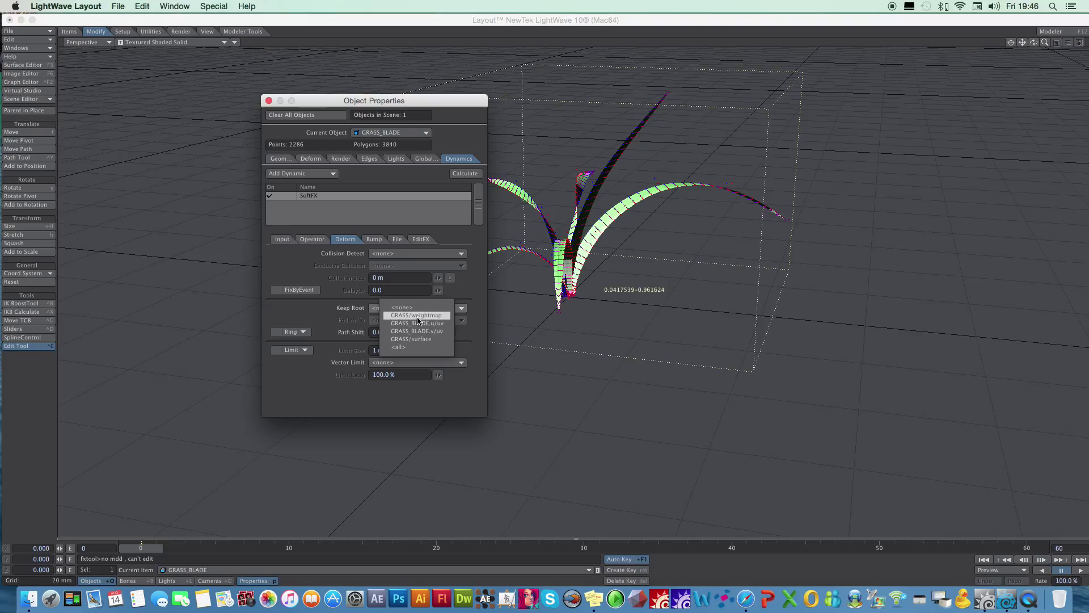
pyautogui.click(417, 316)
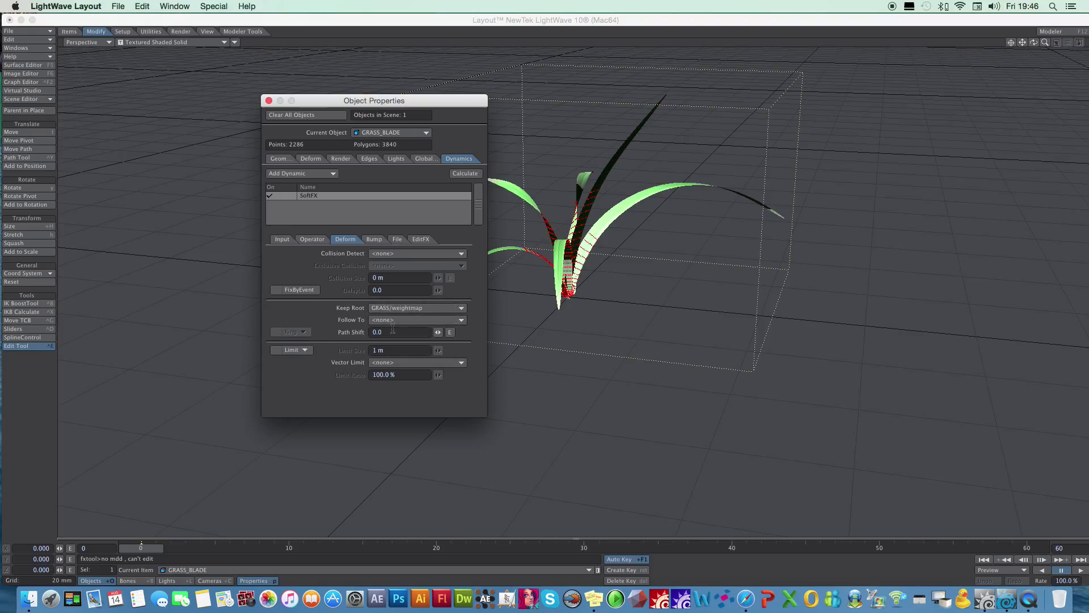
pyautogui.click(402, 321)
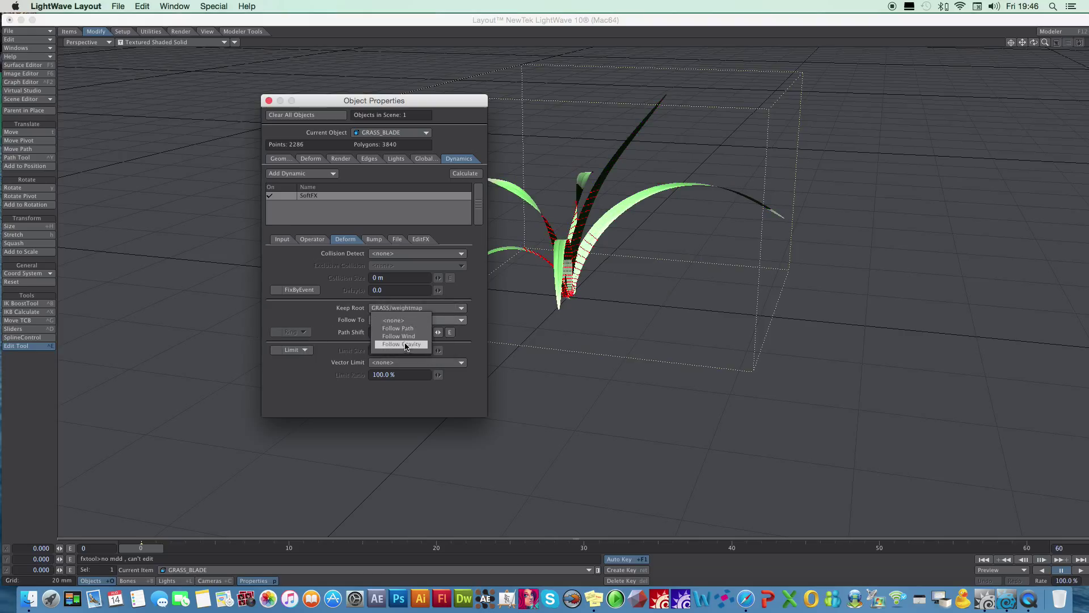
pyautogui.click(406, 337)
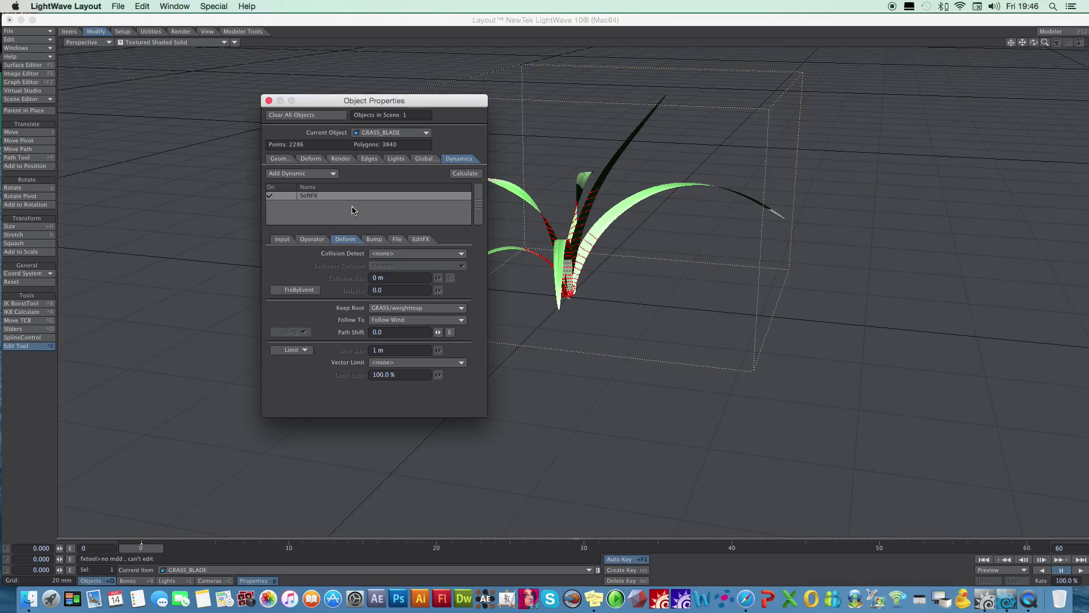
pyautogui.click(374, 239)
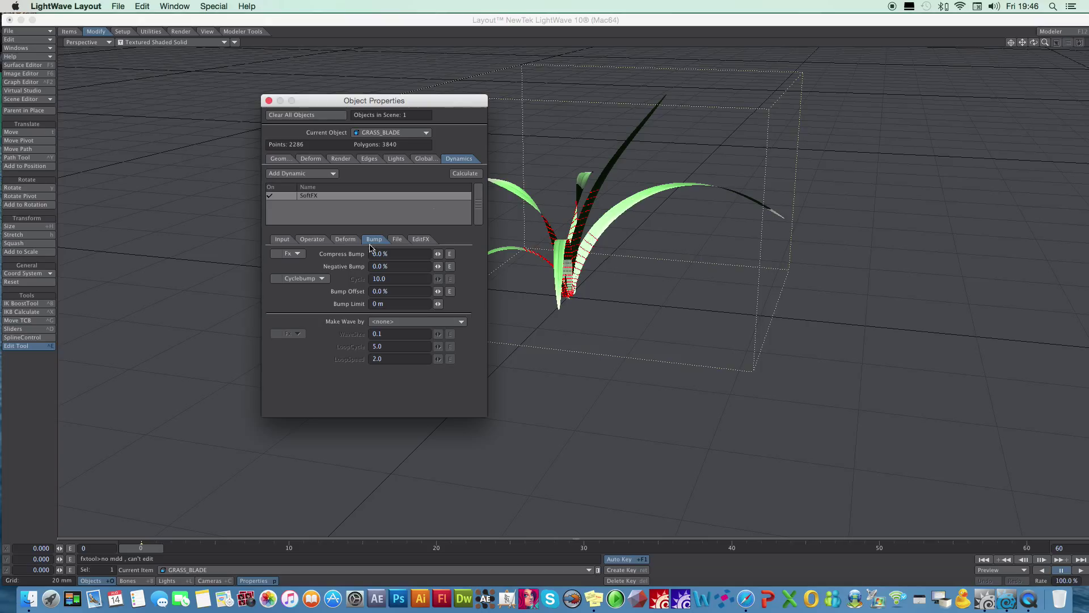
pyautogui.click(269, 101)
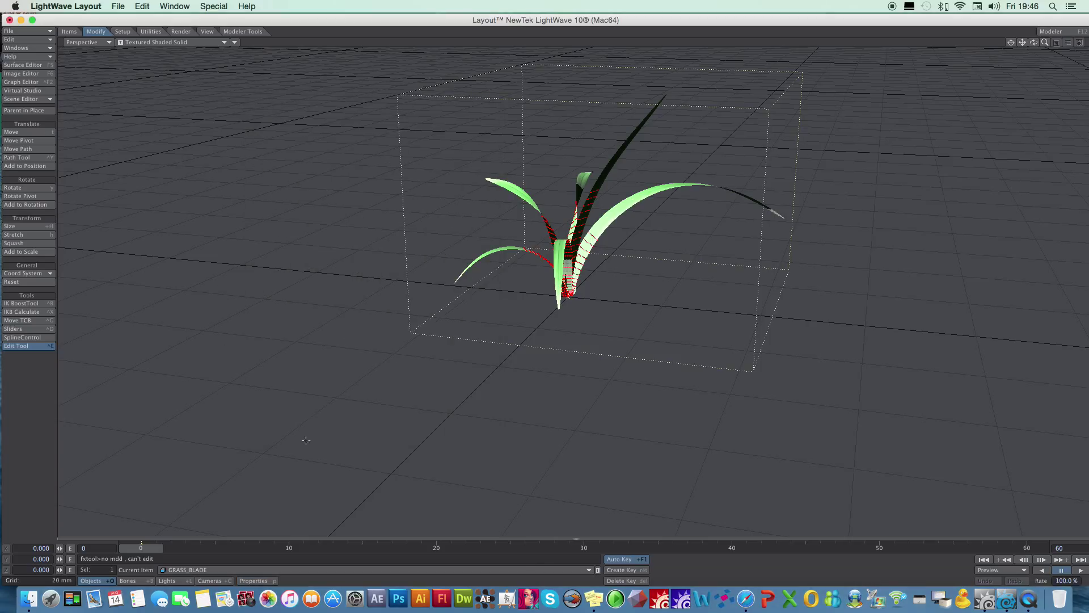
# Calculate the SoftFX dynamics of GRASS_BLADE from its object properties and close them.
pyautogui.click(255, 580)
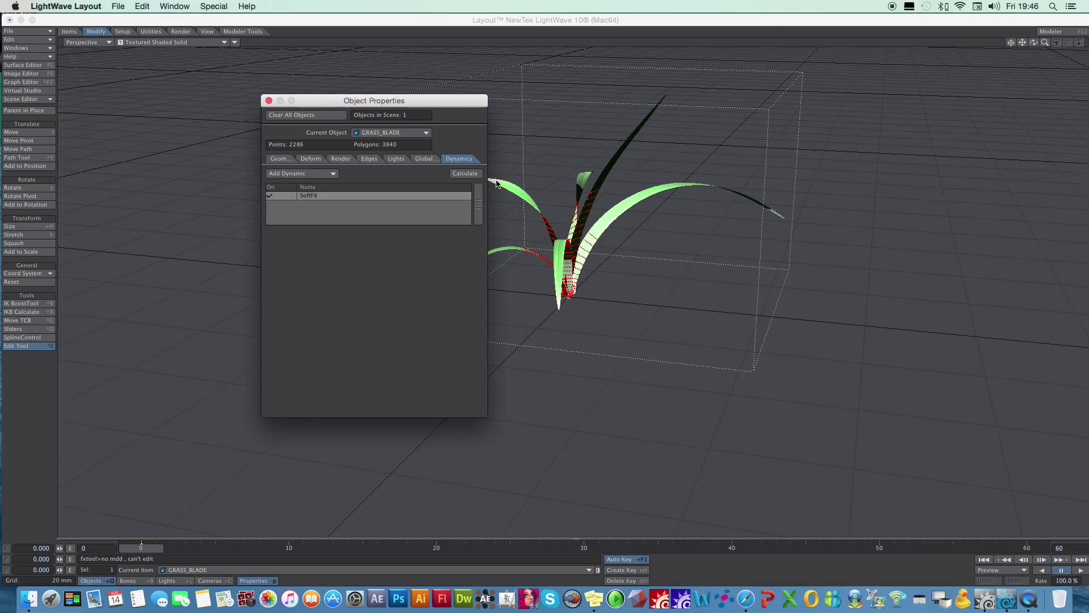
pyautogui.click(466, 173)
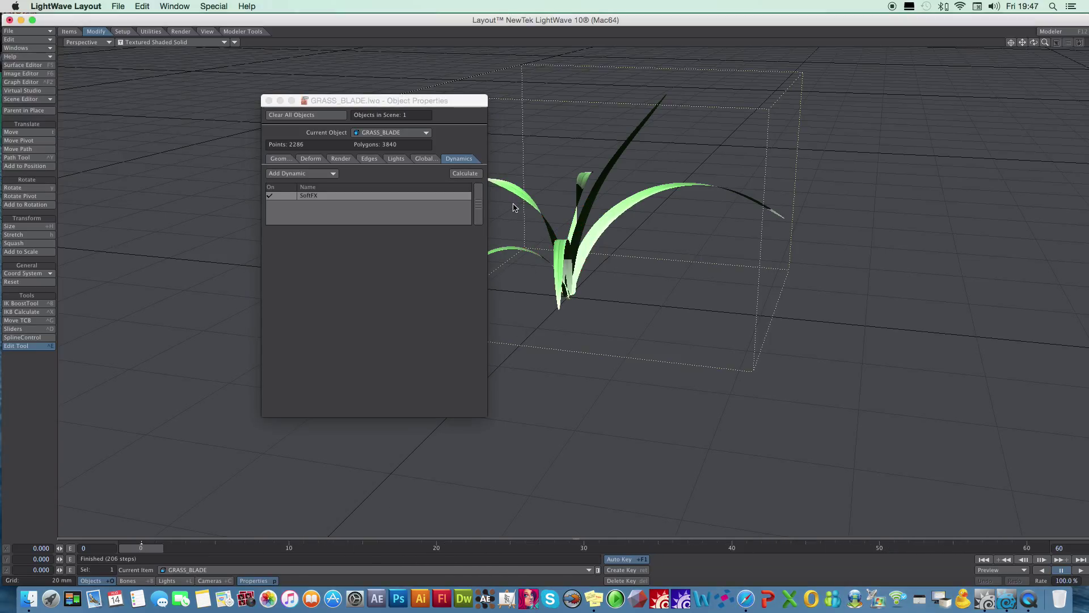
pyautogui.click(268, 100)
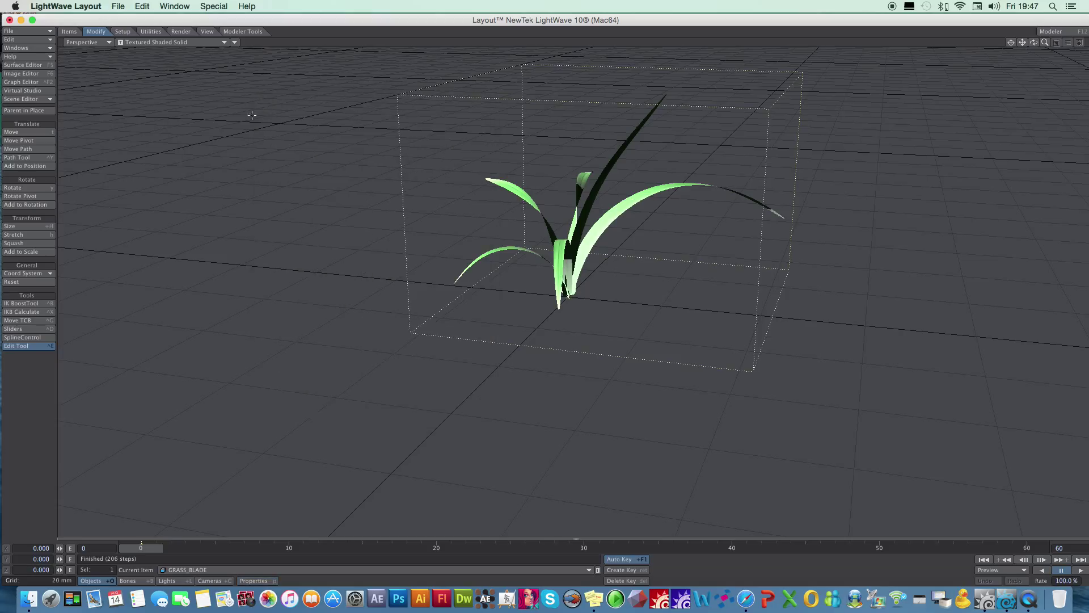
# Add a wind effector as a dynamic object to the scene, keeping the name wind.
pyautogui.click(71, 32)
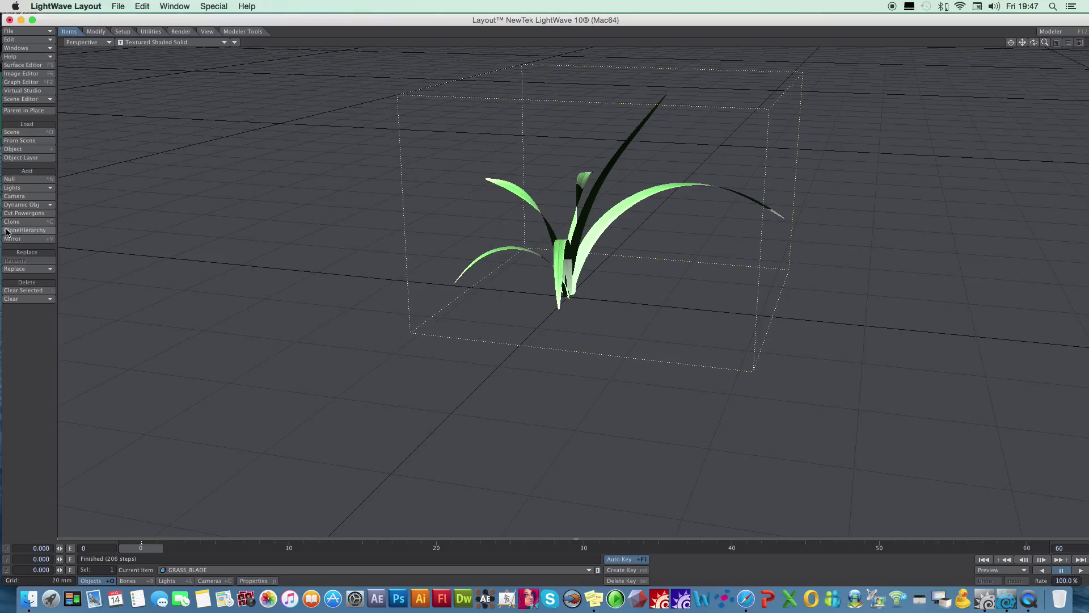
pyautogui.click(50, 205)
pyautogui.click(50, 205)
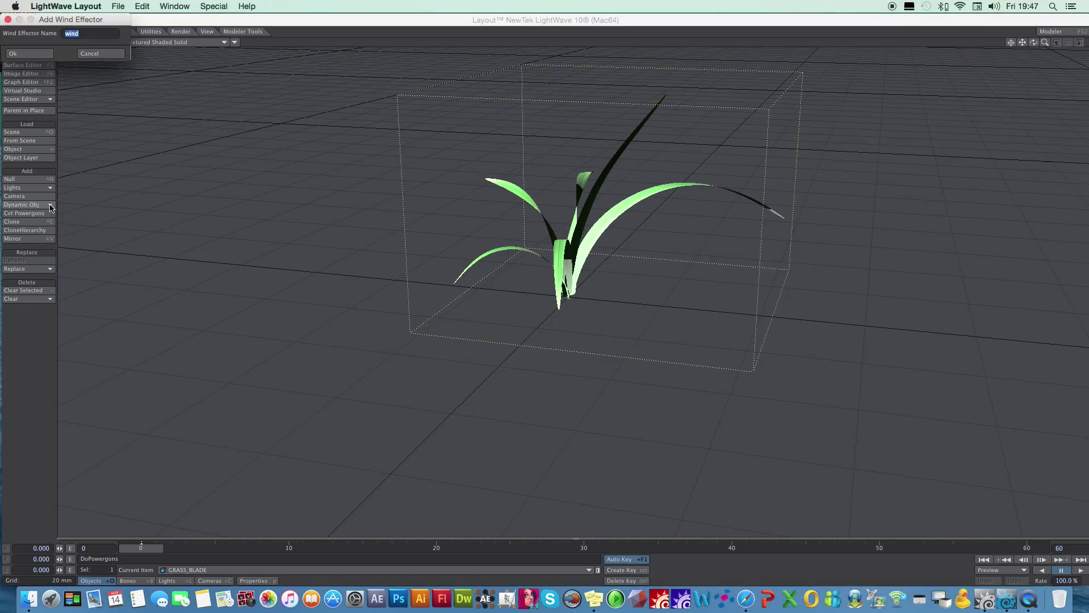
pyautogui.click(25, 52)
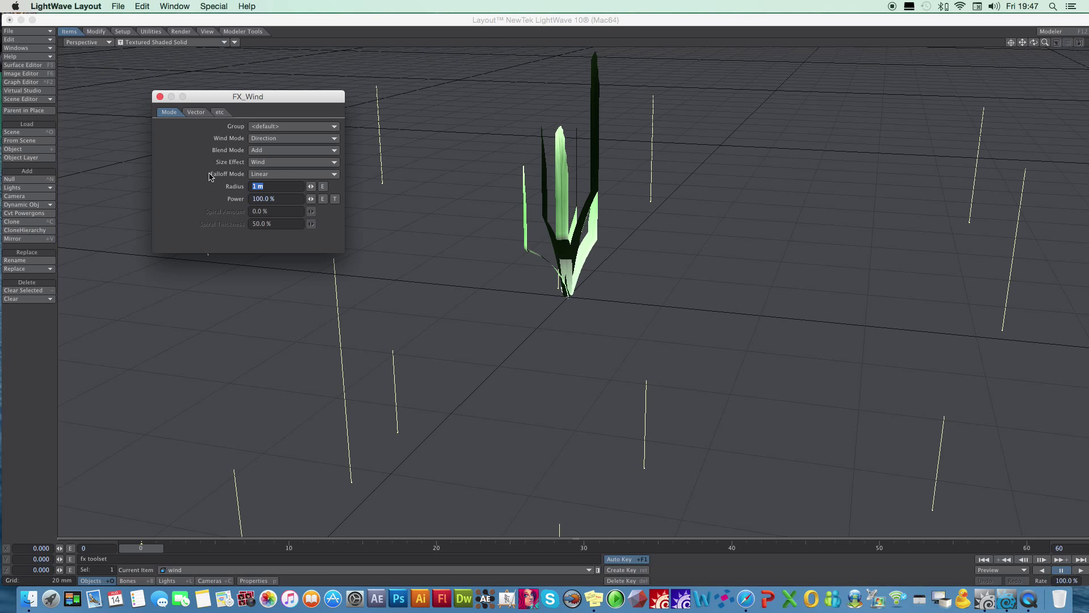
# Set the wind effector's radius to 100 mm and its power to 20%.
pyautogui.moveTo(1045, 42)
pyautogui.mouseDown()
pyautogui.moveTo(942, 42)
pyautogui.moveTo(1060, 42)
pyautogui.moveTo(1049, 42)
pyautogui.mouseUp()
pyautogui.click(275, 191)
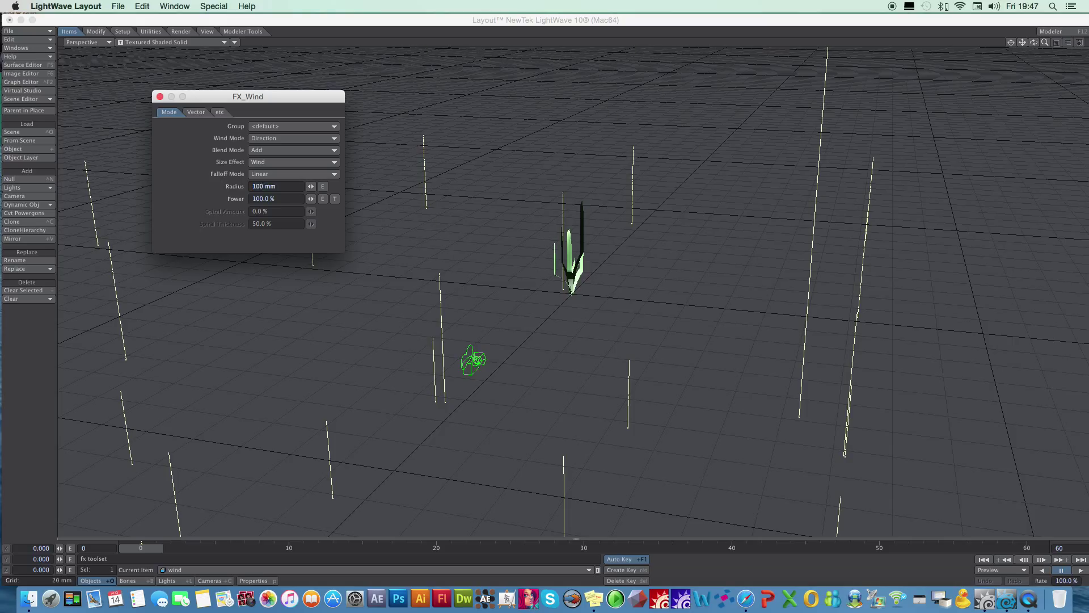
pyautogui.press('Return')
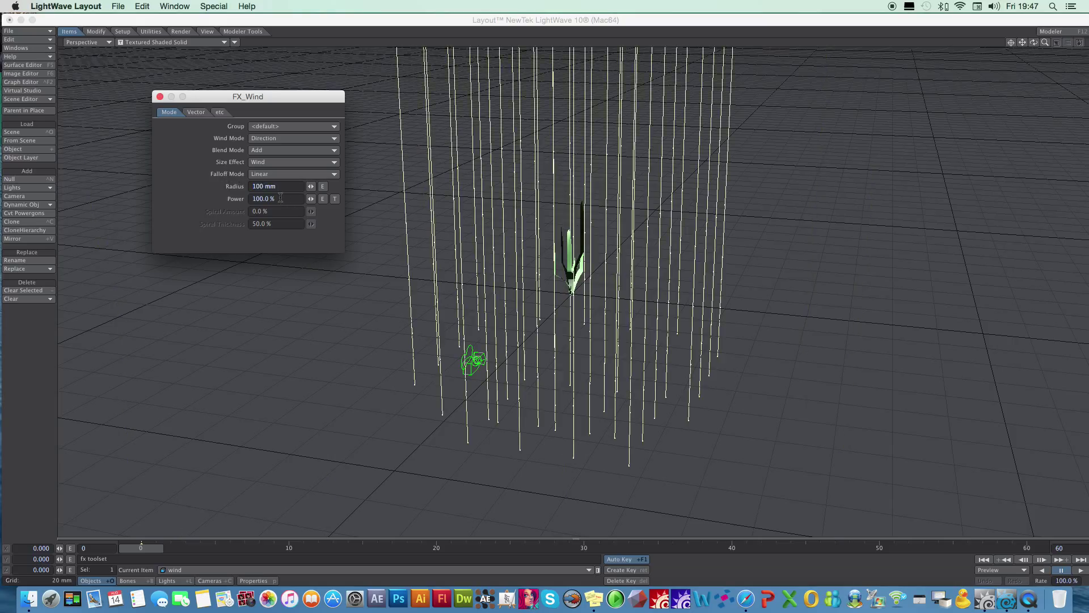
pyautogui.press('Return')
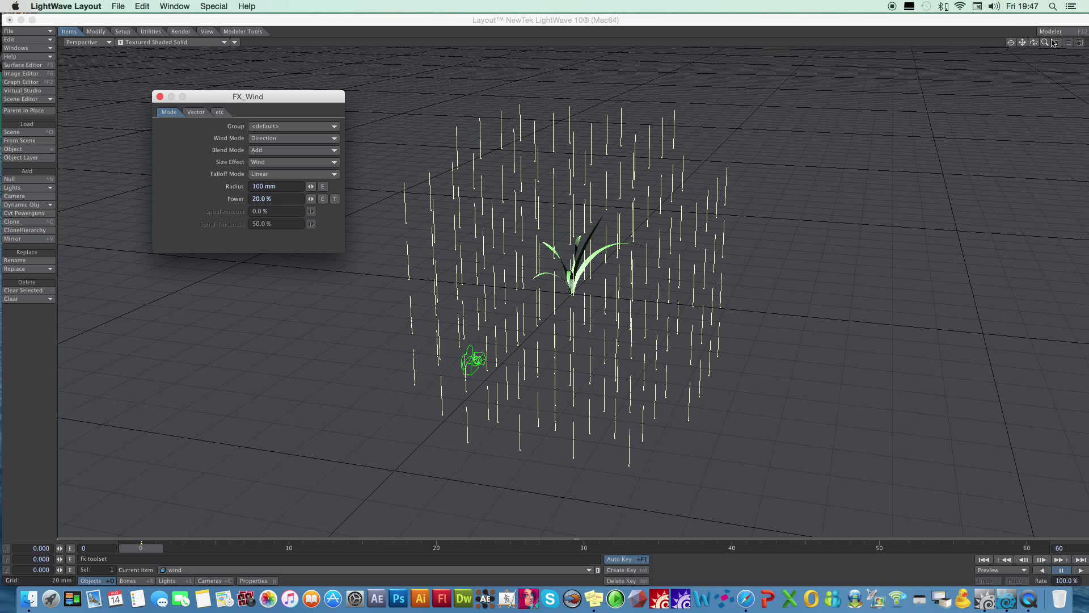
pyautogui.moveTo(1045, 43); pyautogui.dragTo(477, 165)
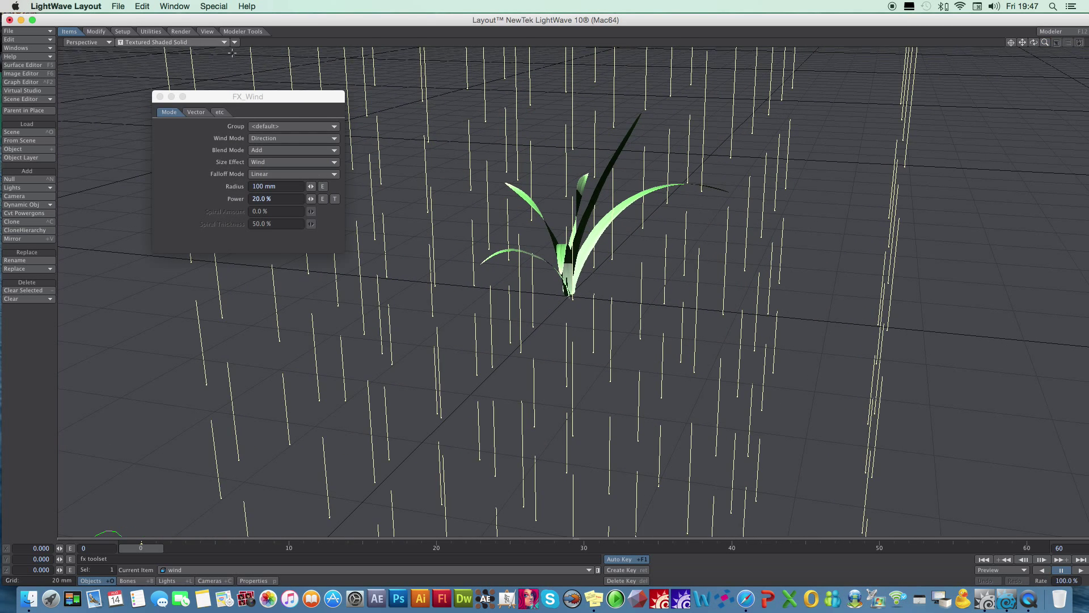
# Rotate the wind effector to a bank of about -88° so it blows horizontally across the grass.
pyautogui.click(95, 31)
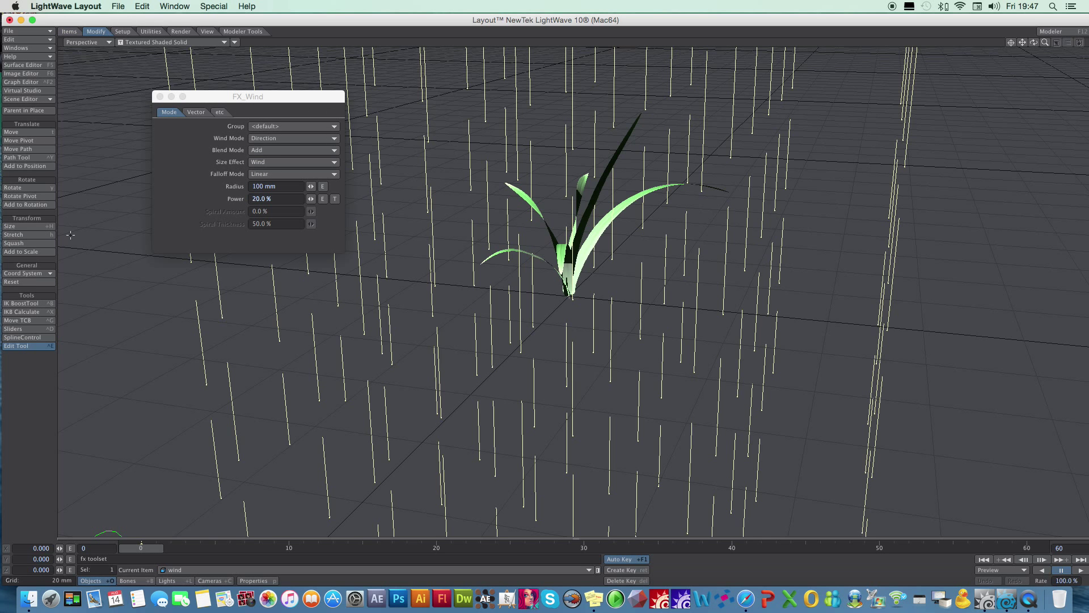
pyautogui.click(23, 187)
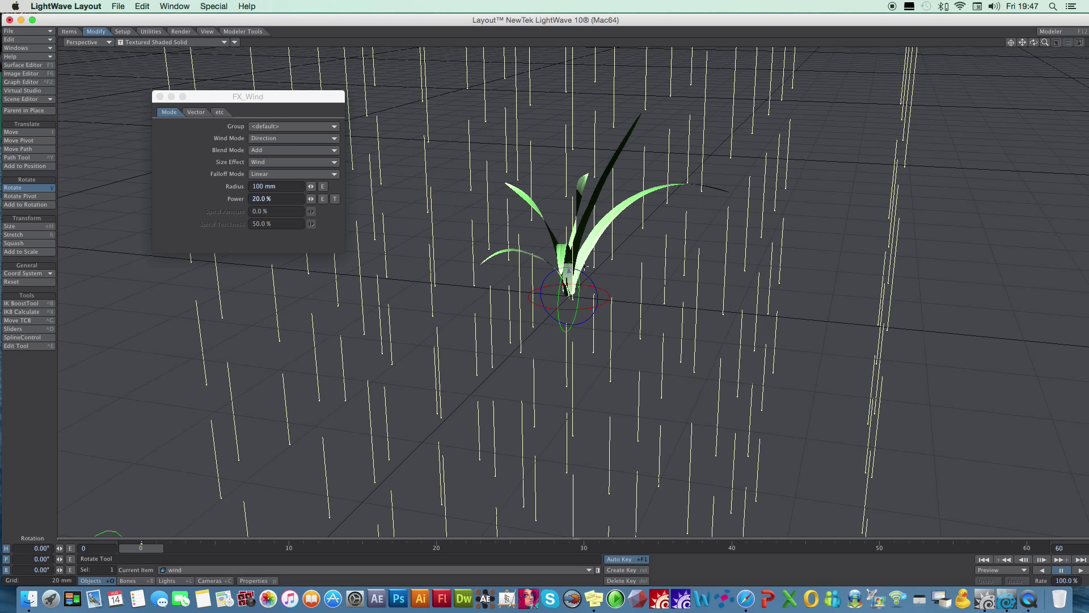
pyautogui.moveTo(585, 270); pyautogui.dragTo(593, 297)
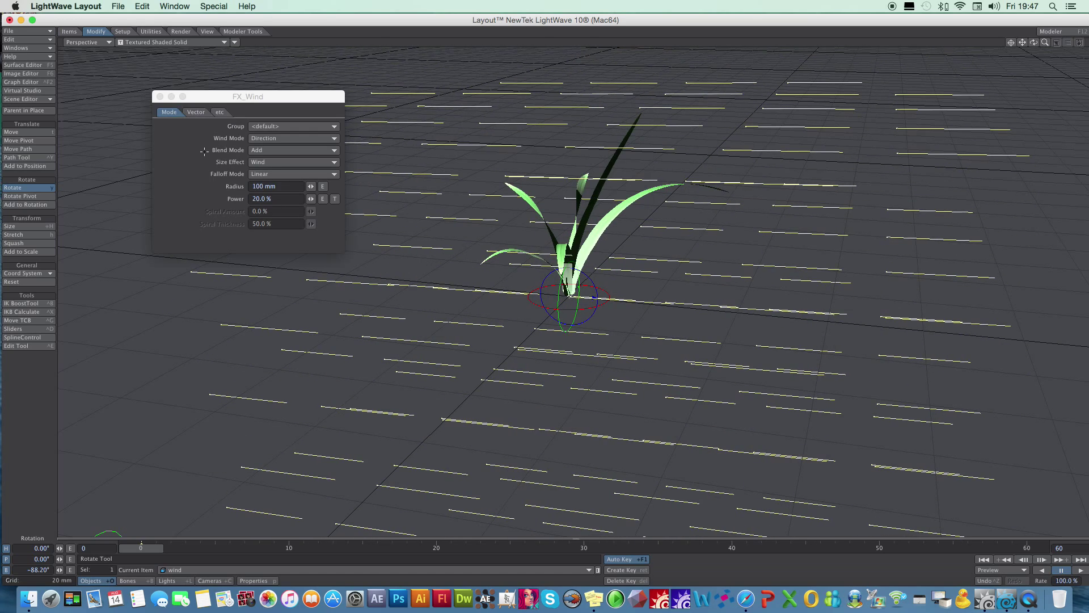
# Set the wind mode to Turbulence and recalculate the scene dynamics, closing the object properties and wind settings.
pyautogui.click(295, 138)
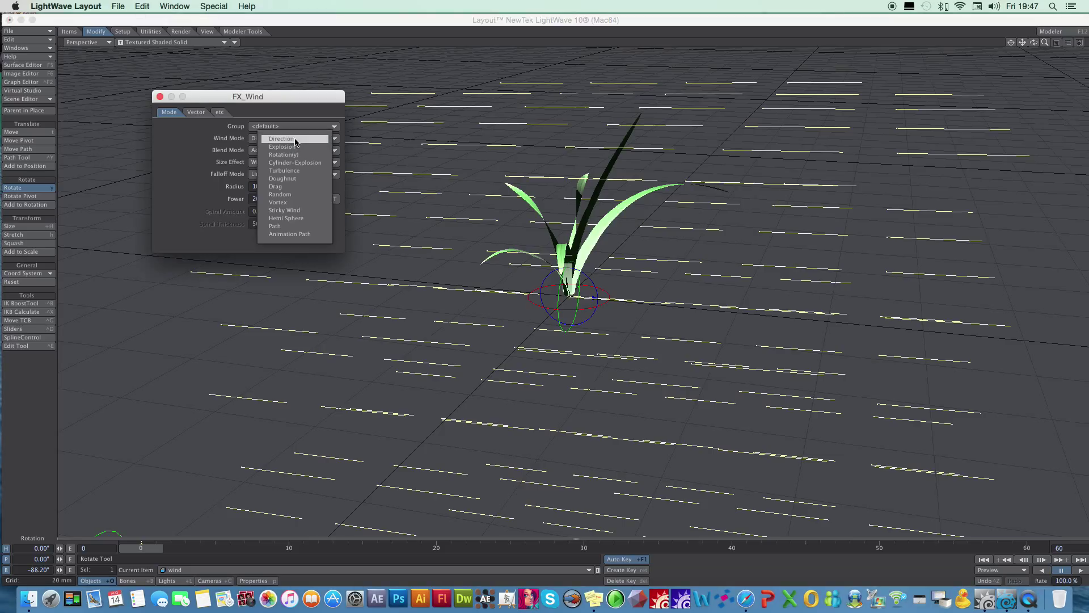
pyautogui.click(299, 170)
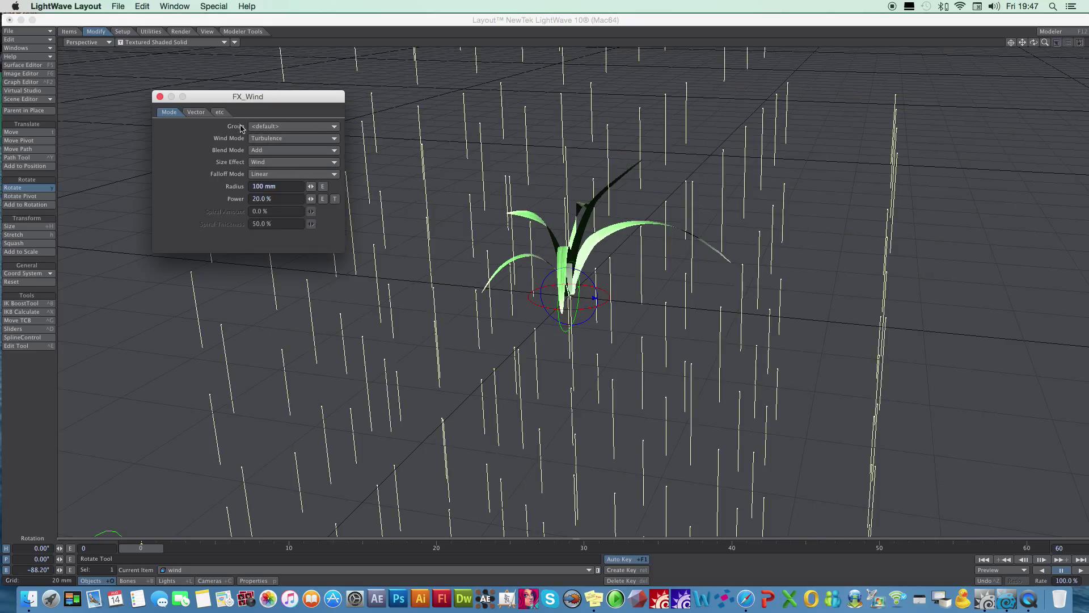
pyautogui.click(254, 580)
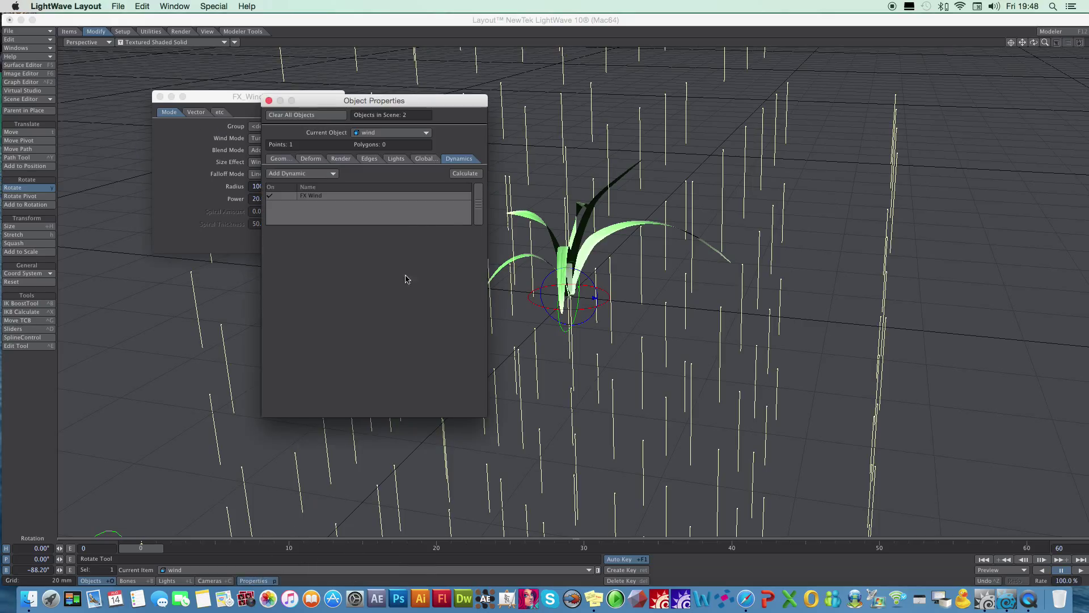
pyautogui.click(472, 173)
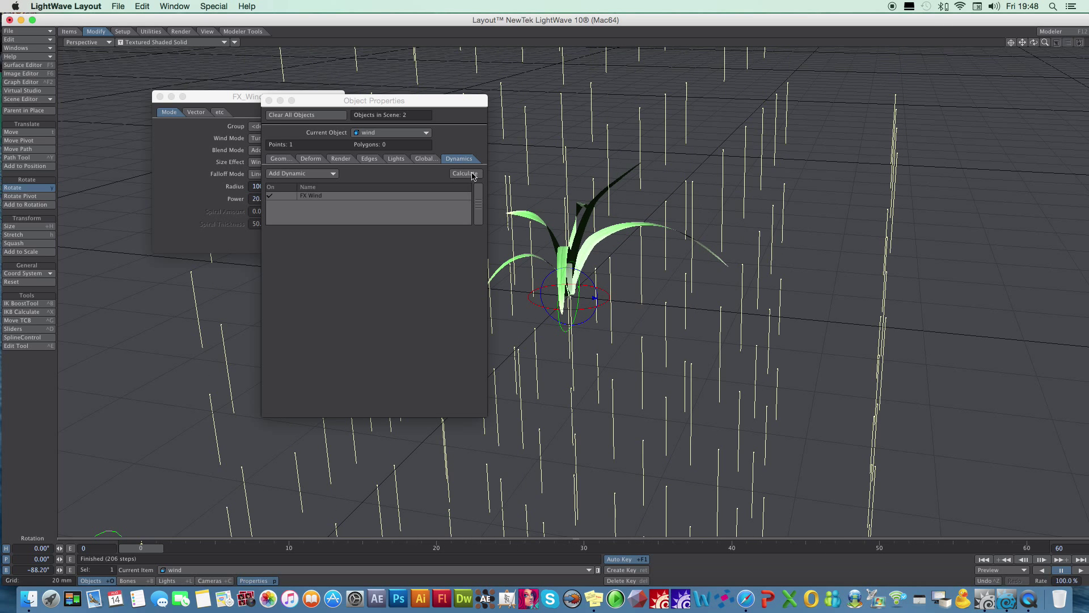
pyautogui.click(269, 101)
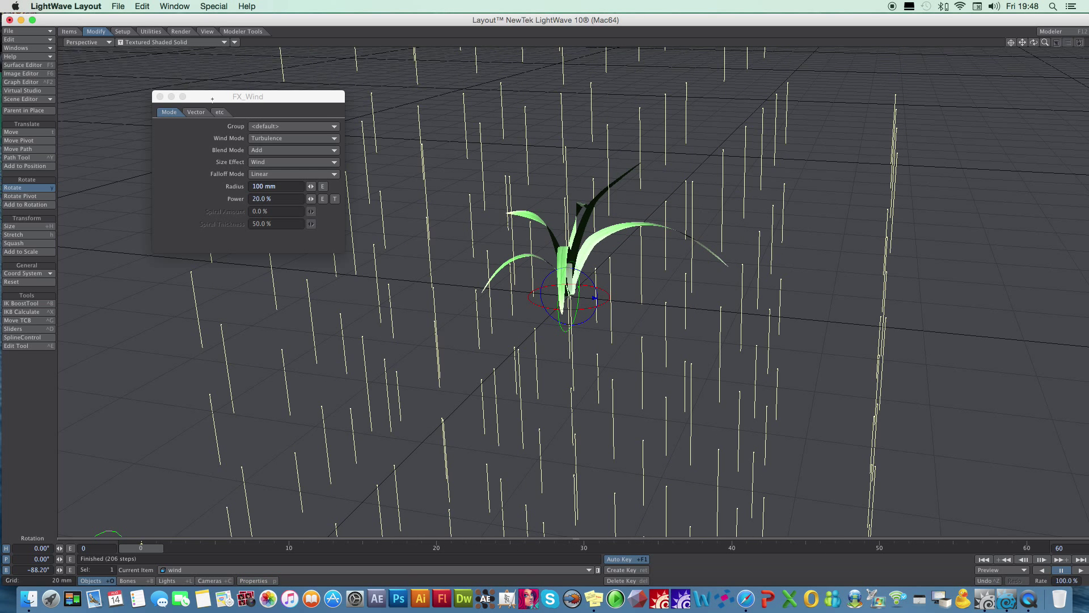
pyautogui.click(161, 96)
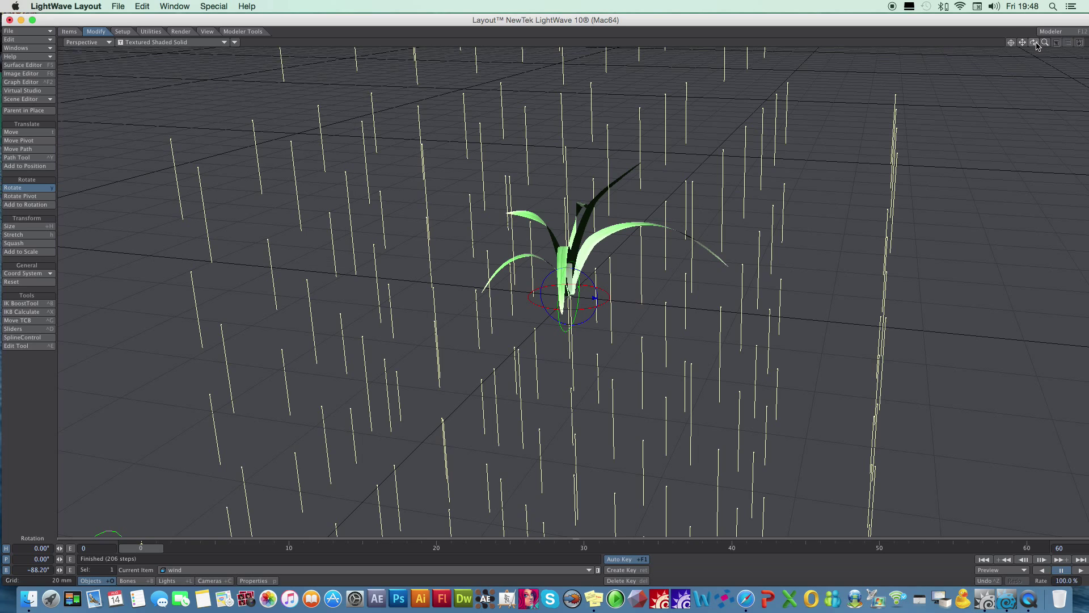
# Play back the animation, examine the grass motion from several angles, and stop the playback.
pyautogui.moveTo(1033, 43); pyautogui.dragTo(998, 45)
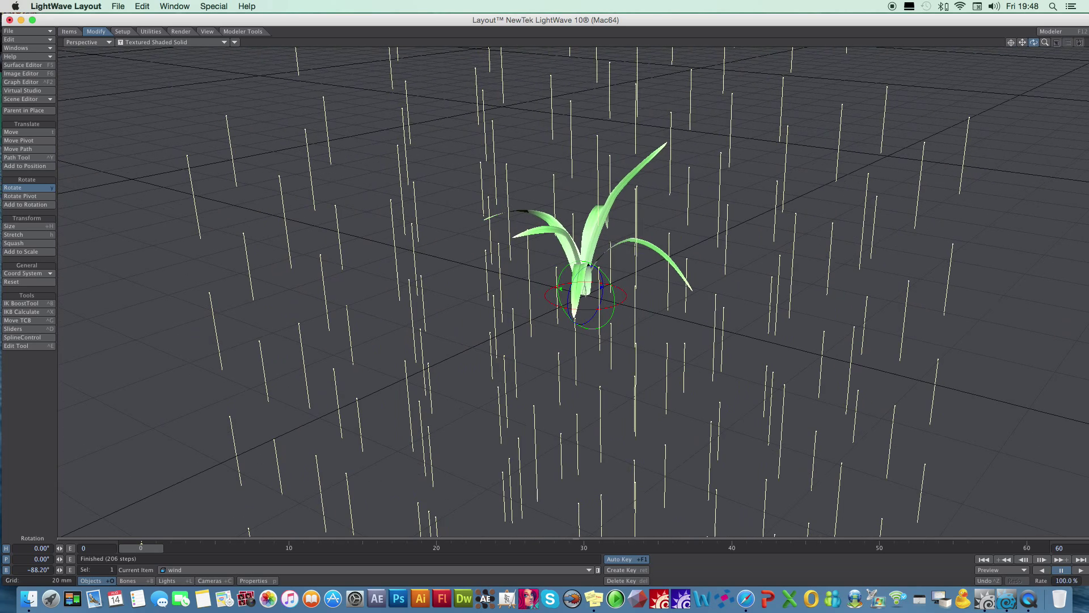
pyautogui.click(1080, 570)
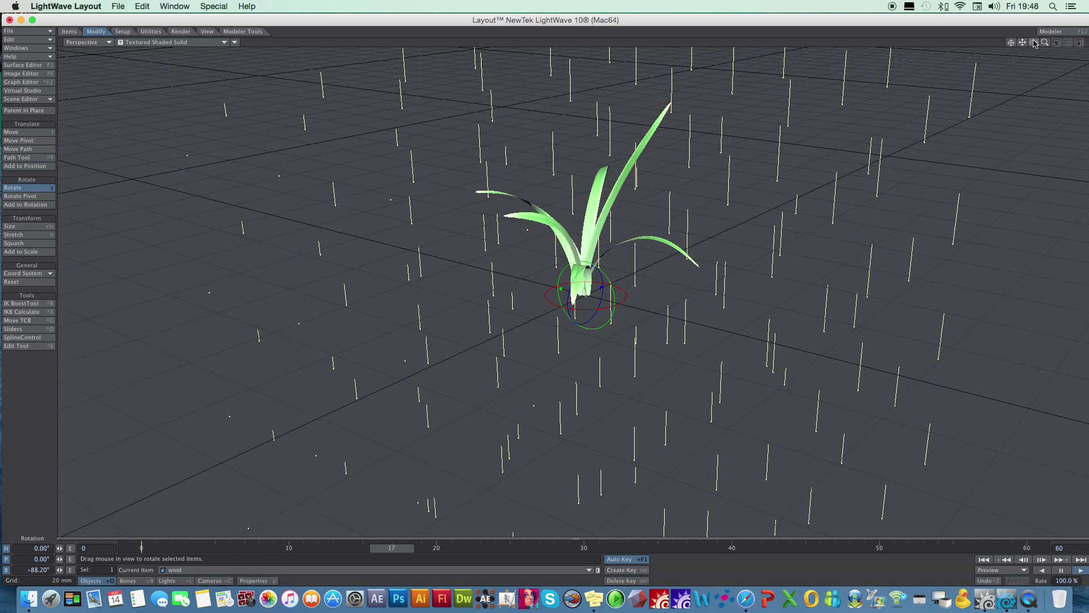
pyautogui.moveTo(1034, 44)
pyautogui.mouseDown()
pyautogui.moveTo(886, 45)
pyautogui.moveTo(1034, 43)
pyautogui.mouseUp()
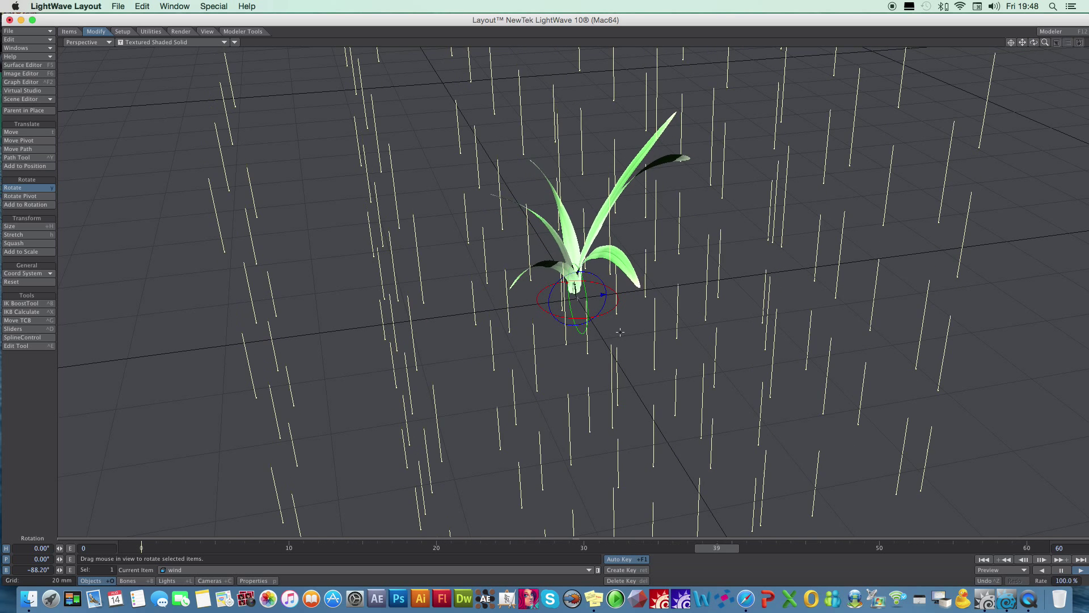
pyautogui.click(1063, 570)
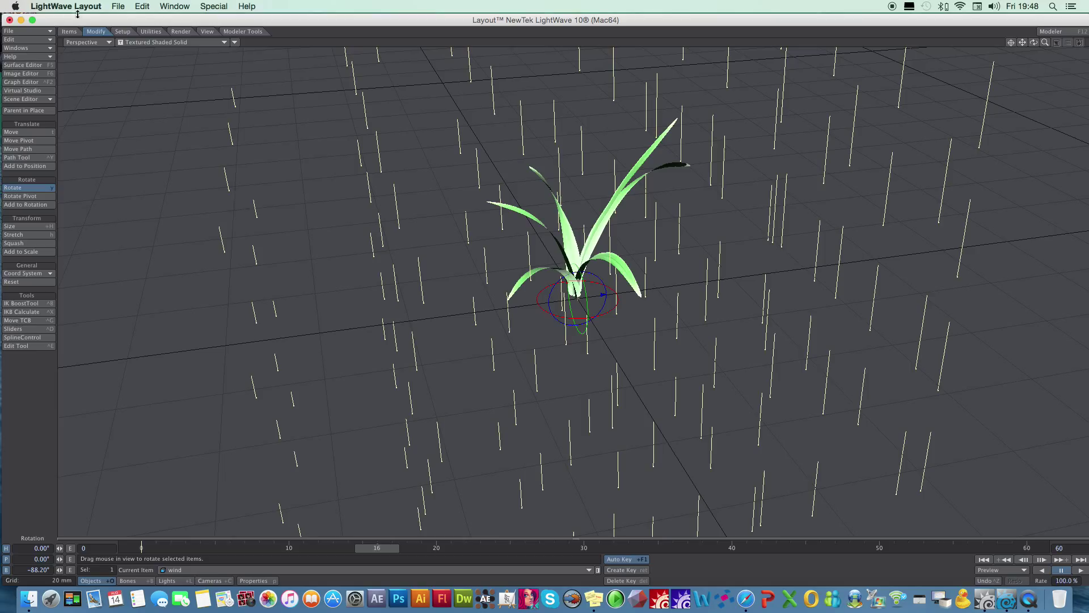
# Load the recent scene GRASS_MOTION_WORKING.lws in place of the current scene.
pyautogui.click(49, 36)
pyautogui.moveTo(49, 50)
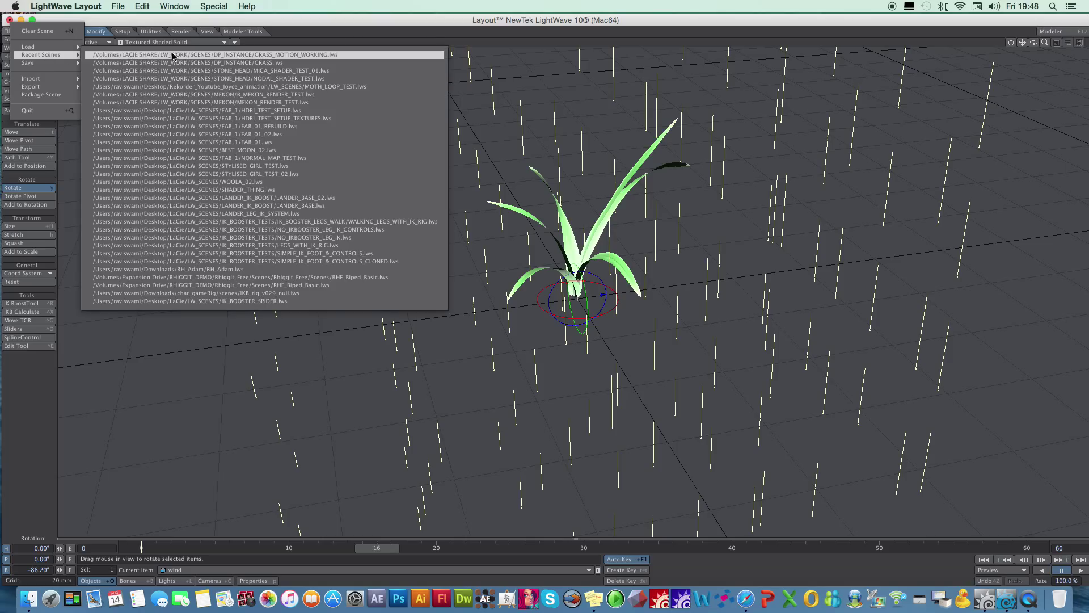
pyautogui.click(170, 86)
pyautogui.click(544, 185)
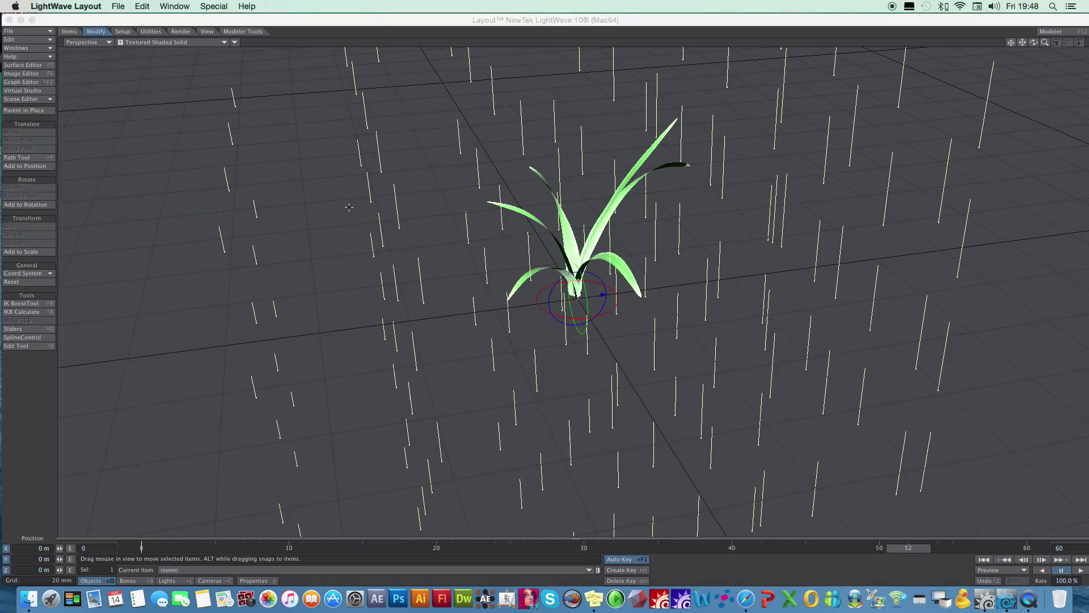
# Calculate the dynamics of GRASS_BLADE in the loaded scene and move its object properties clear of the plant.
pyautogui.click(254, 581)
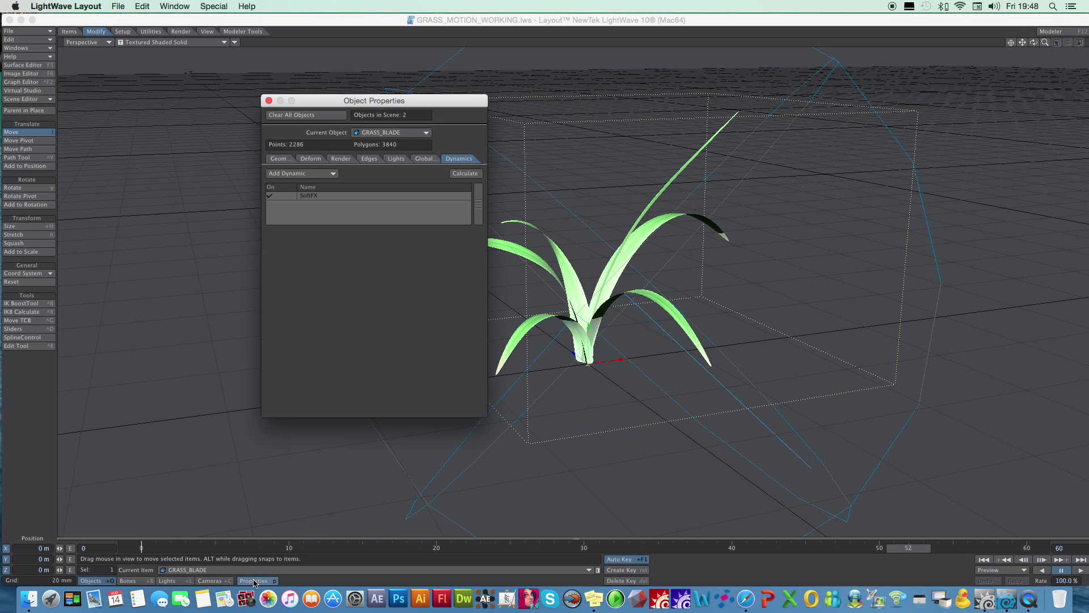
pyautogui.click(472, 174)
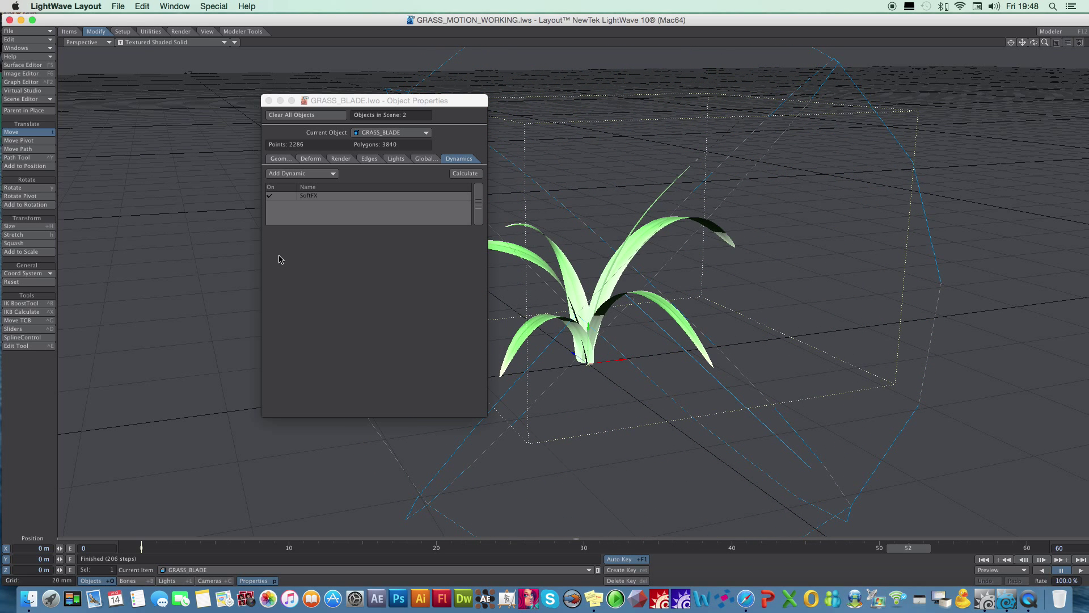
pyautogui.moveTo(469, 102); pyautogui.dragTo(226, 127)
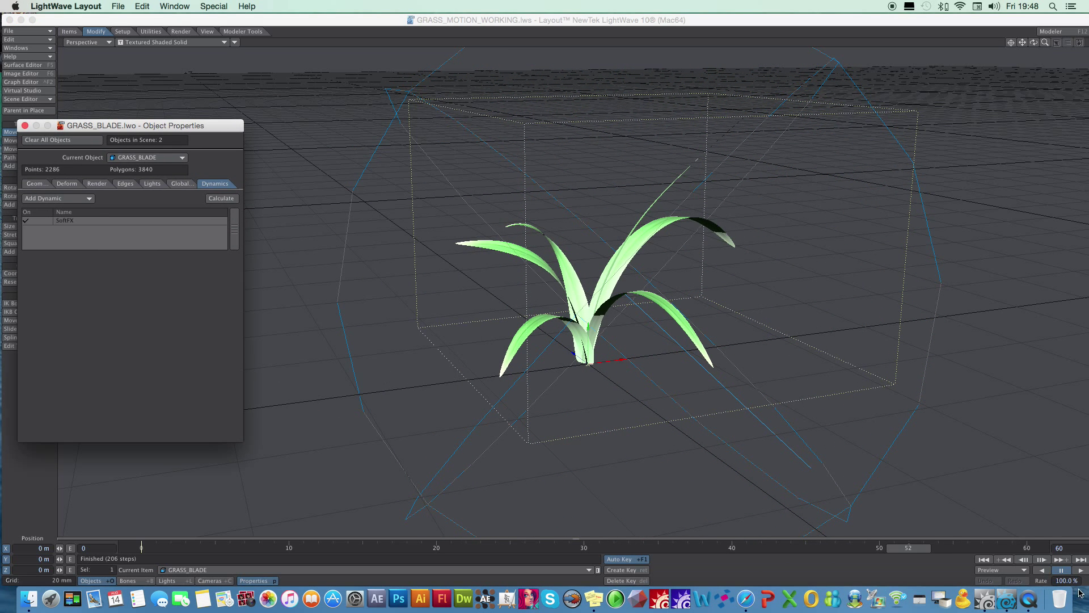
# Play back the loaded scene, examine the blades' movement from several angles, then stop and close the object properties.
pyautogui.click(1081, 570)
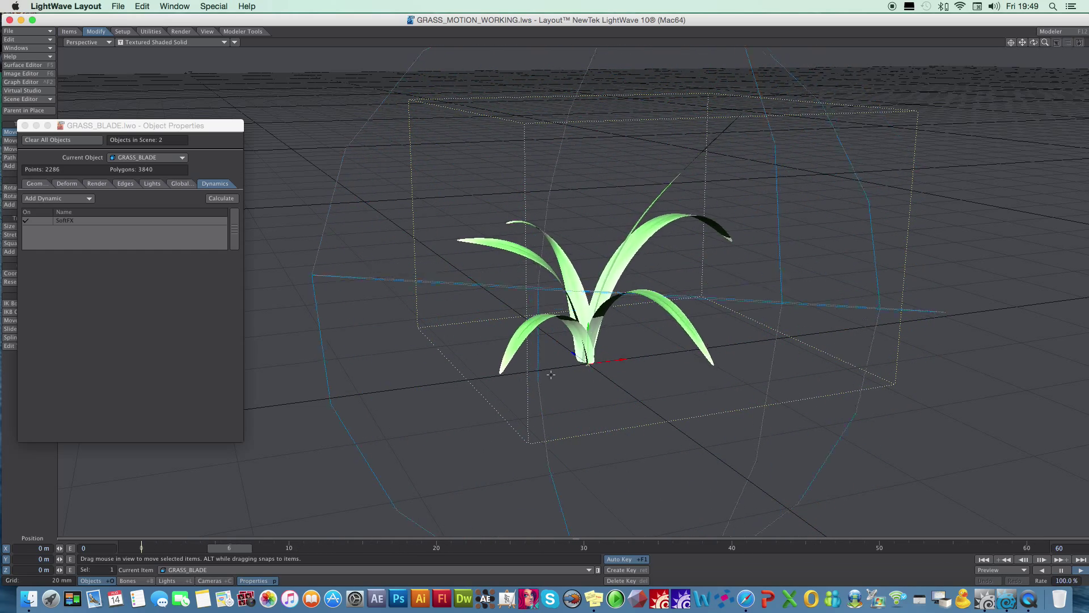
pyautogui.moveTo(1034, 43); pyautogui.dragTo(911, 43)
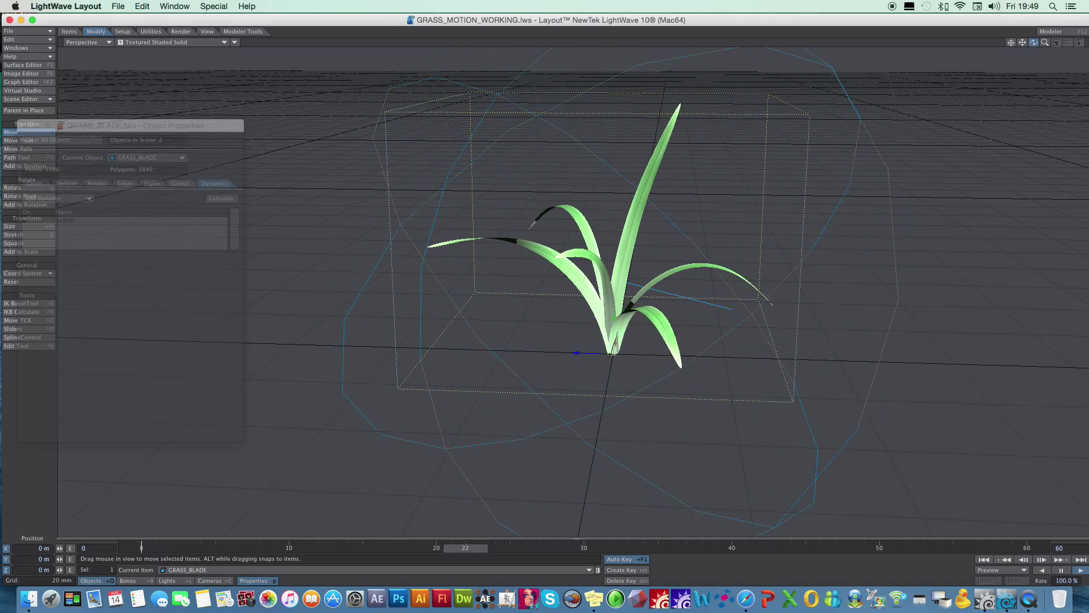
pyautogui.moveTo(1033, 42); pyautogui.dragTo(1015, 62)
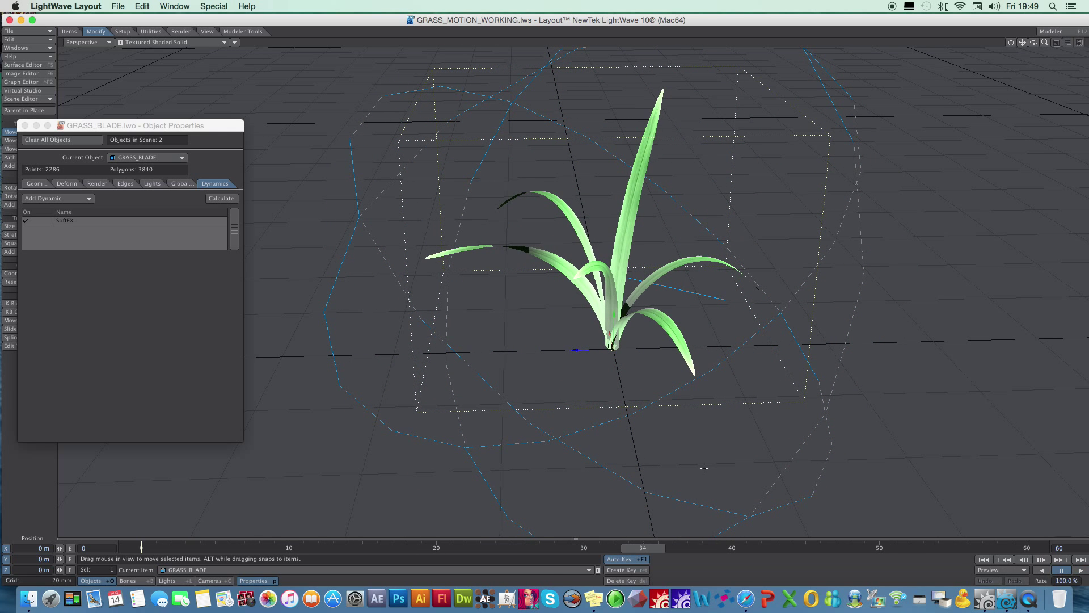
pyautogui.press('p')
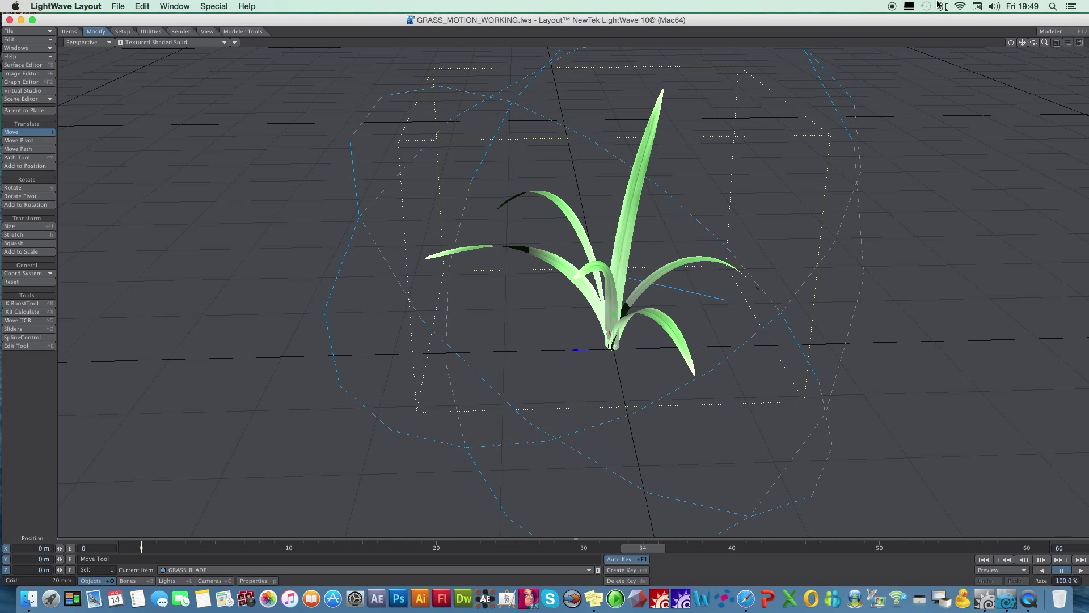